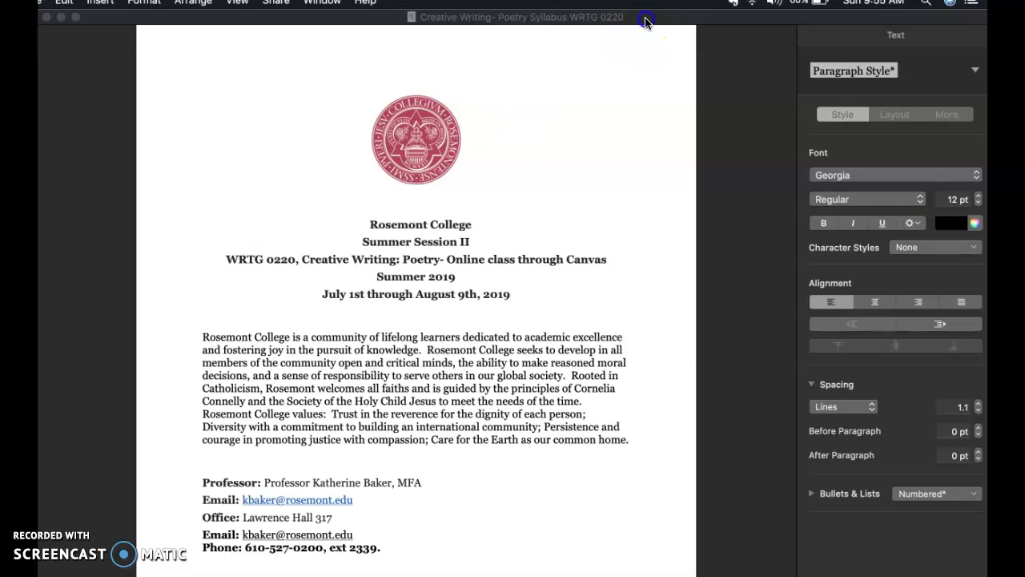
- Highlight and clear the course title block, the WRTG 0220 Summer 2019 line and the college mission paragraph
{"action": "left_click_drag", "start_coordinate": [644, 20], "coordinate": [625, 20]}
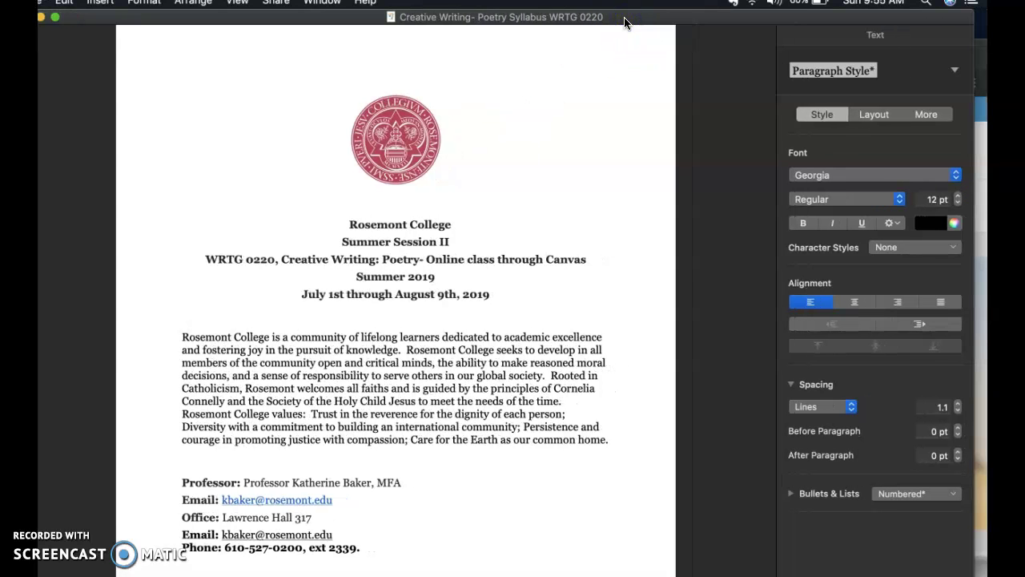
{"action": "scroll", "coordinate": [612, 150], "scroll_direction": "down", "scroll_amount": 3}
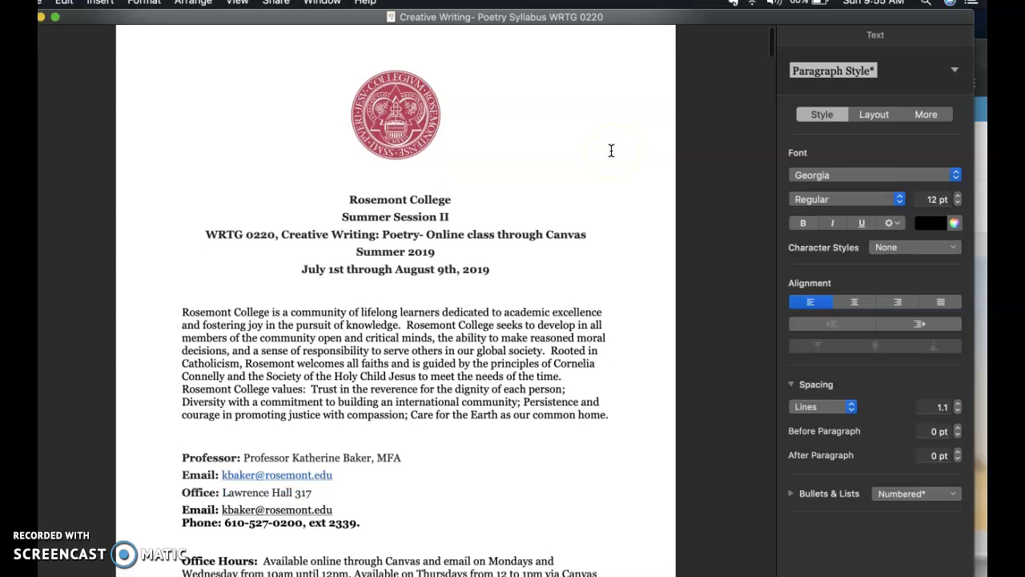
{"action": "scroll", "coordinate": [611, 150], "scroll_direction": "down", "scroll_amount": 1}
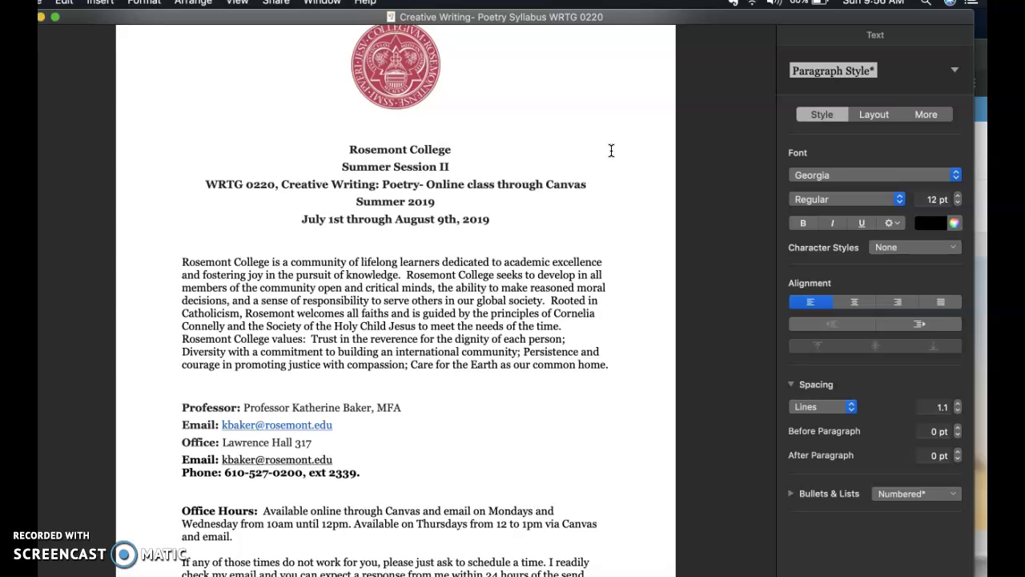
{"action": "left_click_drag", "start_coordinate": [356, 143], "coordinate": [499, 218]}
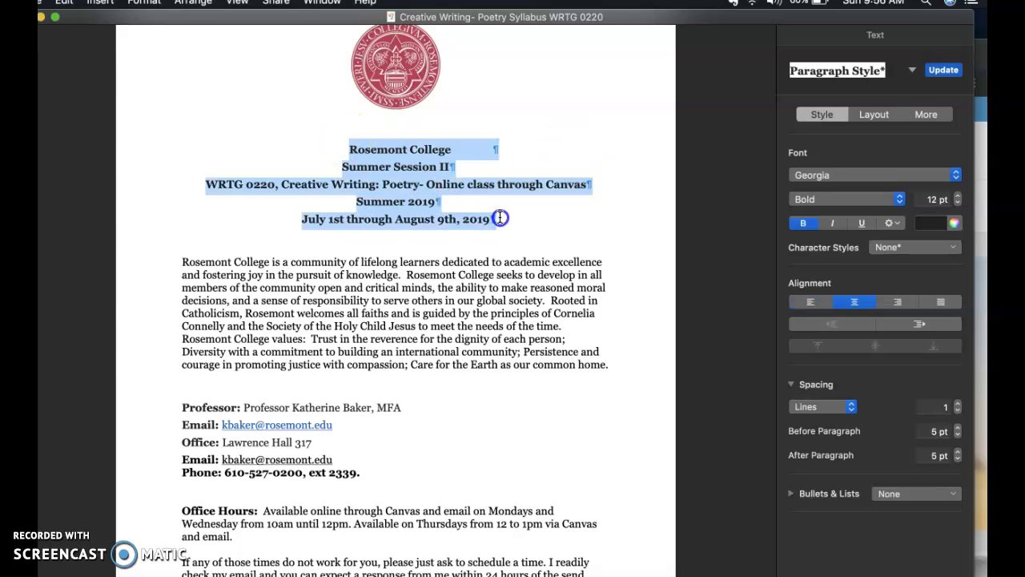
{"action": "left_click", "coordinate": [546, 225]}
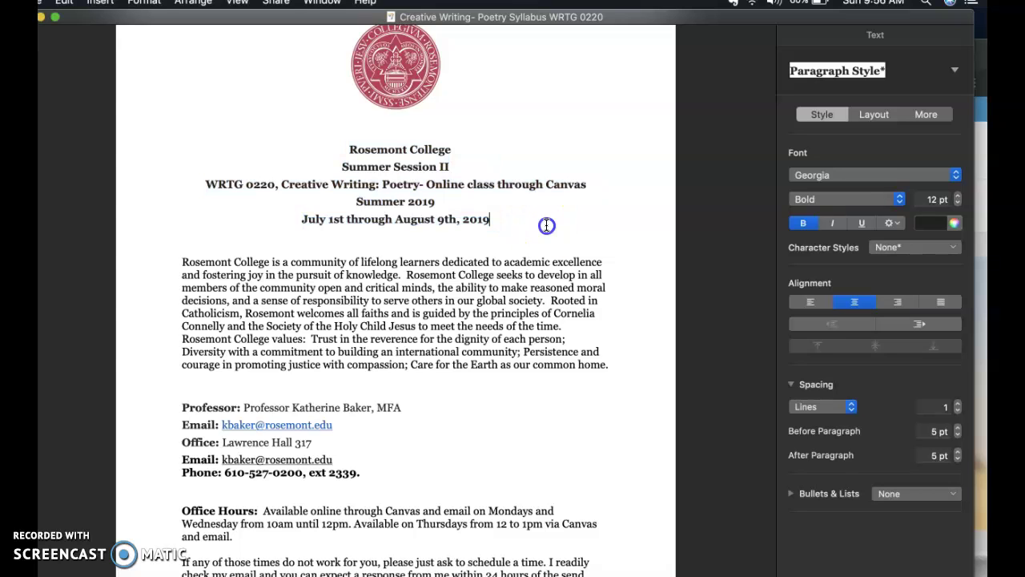
{"action": "left_click", "coordinate": [502, 223]}
{"action": "left_click_drag", "start_coordinate": [206, 185], "coordinate": [459, 202]}
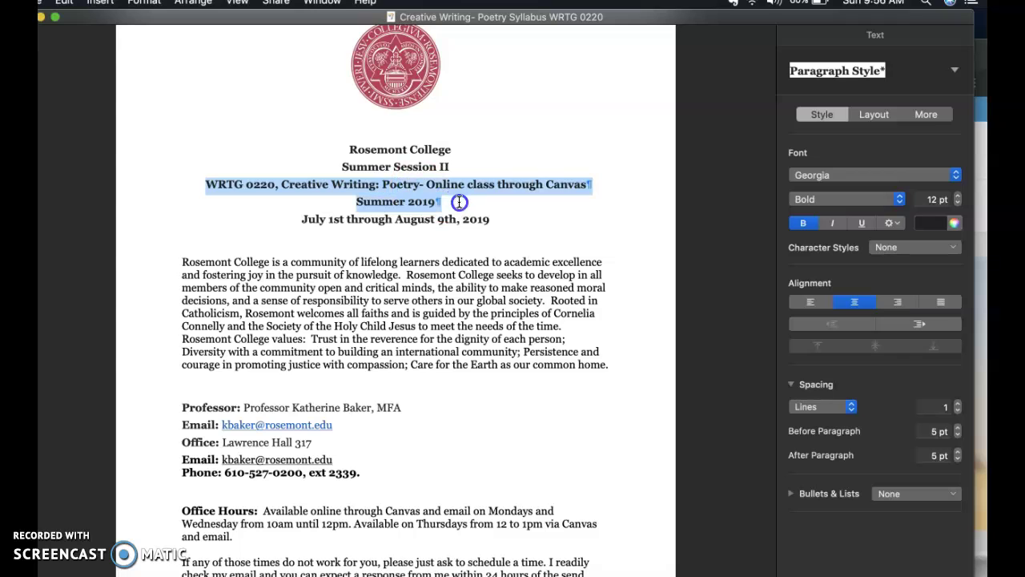
{"action": "left_click", "coordinate": [454, 166]}
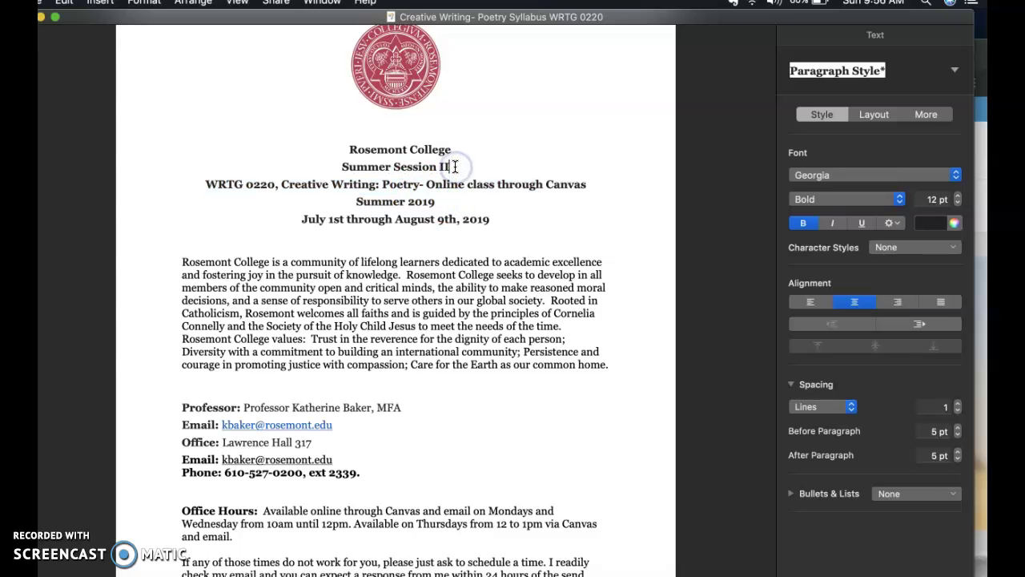
{"action": "left_click_drag", "start_coordinate": [179, 260], "coordinate": [617, 367]}
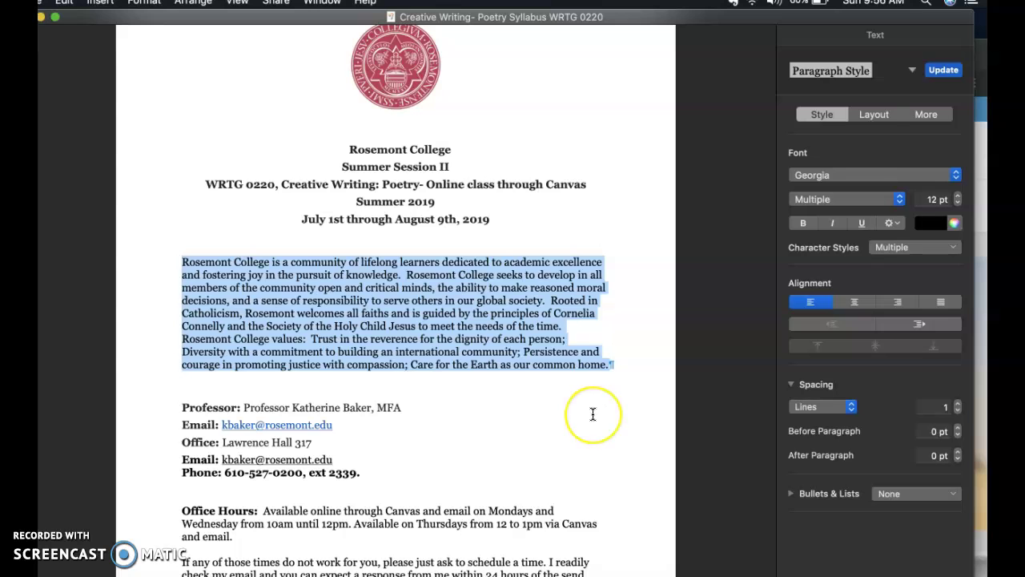
{"action": "left_click", "coordinate": [593, 413]}
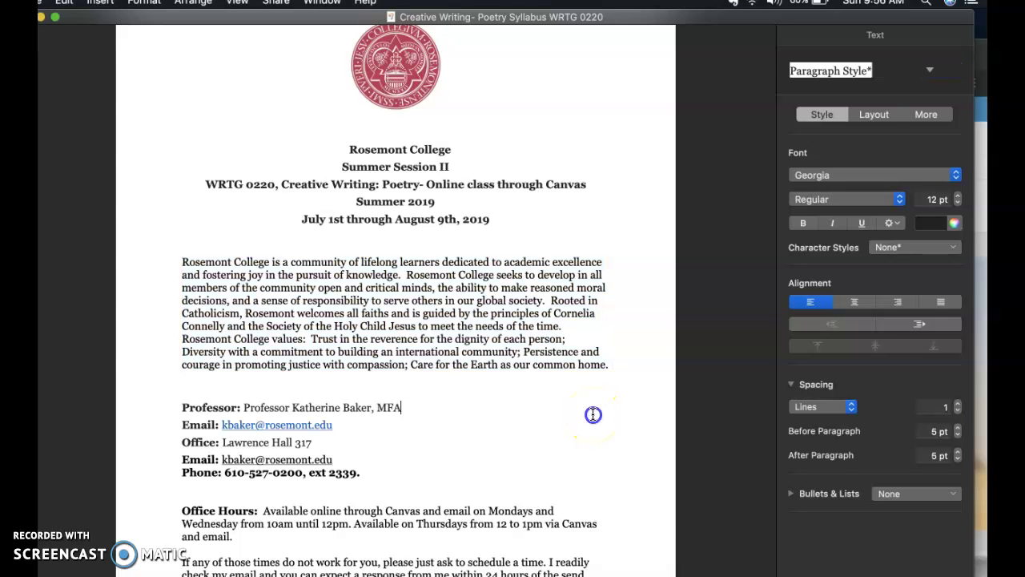
- Highlight and clear the professor contact lines, including the Professor, both Email lines and the Phone line
{"action": "scroll", "coordinate": [520, 376], "scroll_direction": "down", "scroll_amount": 5}
{"action": "left_click_drag", "start_coordinate": [387, 317], "coordinate": [169, 243]}
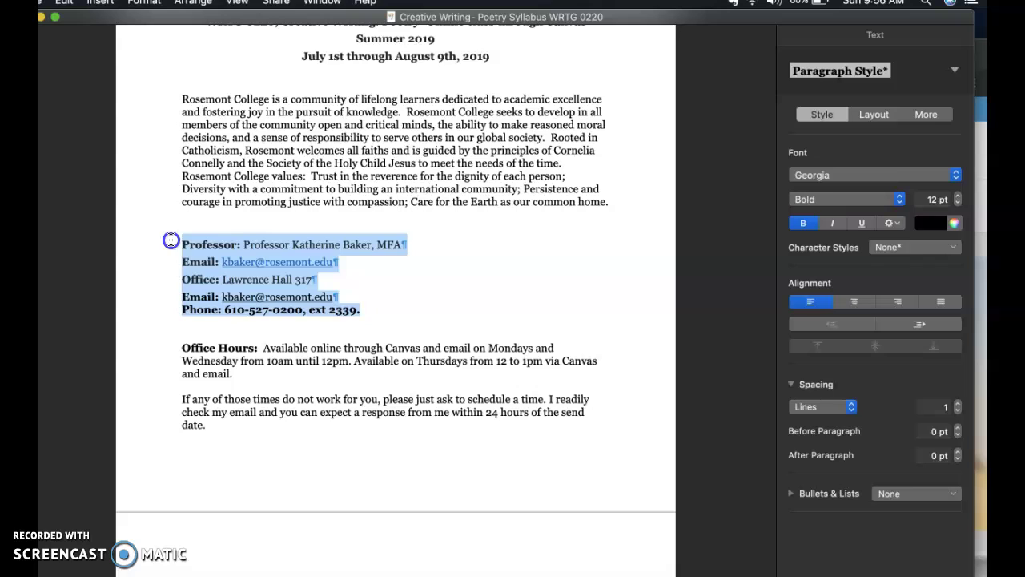
{"action": "left_click", "coordinate": [522, 291]}
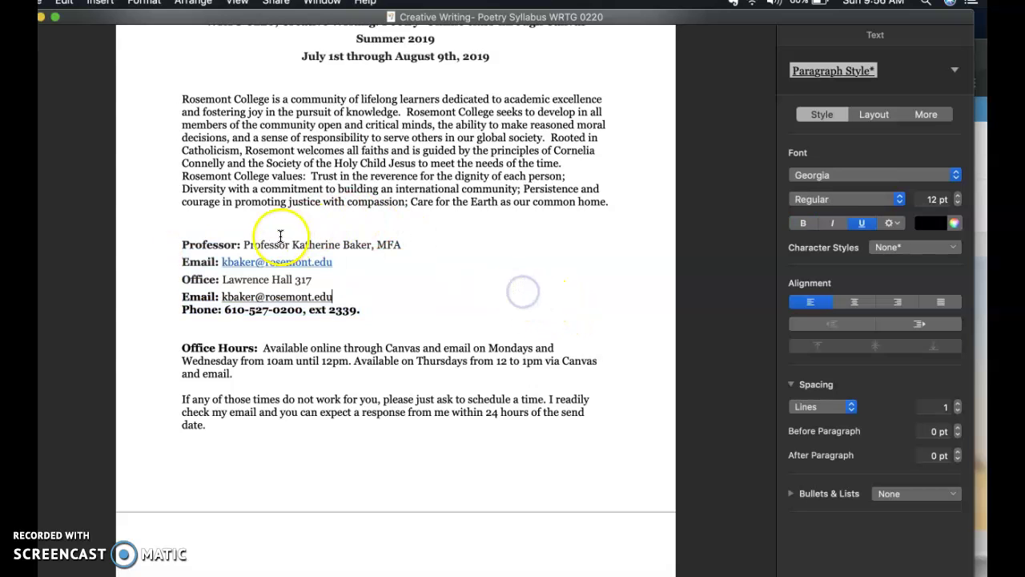
{"action": "left_click_drag", "start_coordinate": [230, 244], "coordinate": [221, 280]}
{"action": "left_click", "coordinate": [360, 277]}
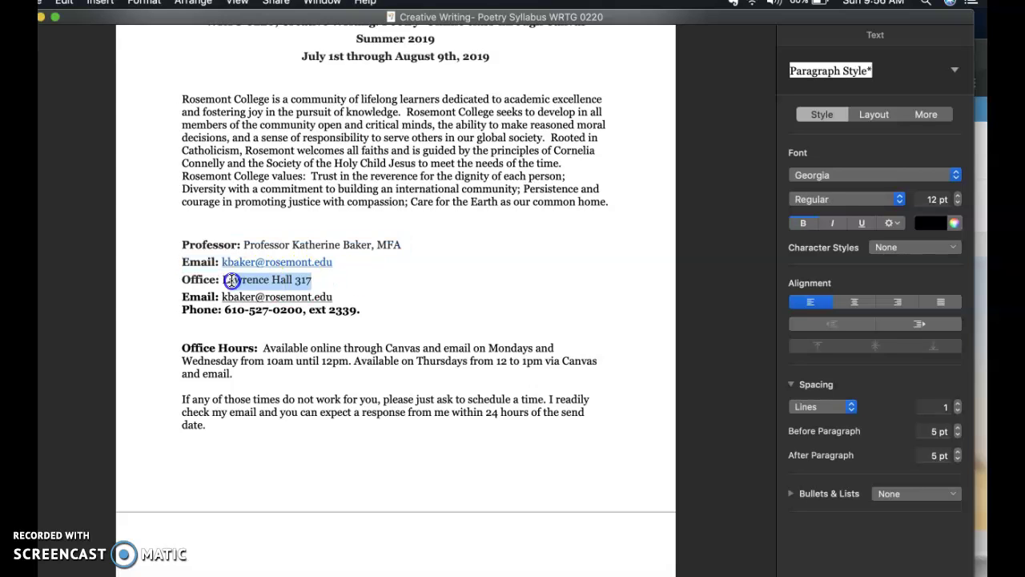
{"action": "left_click", "coordinate": [497, 300]}
{"action": "left_click", "coordinate": [298, 296]}
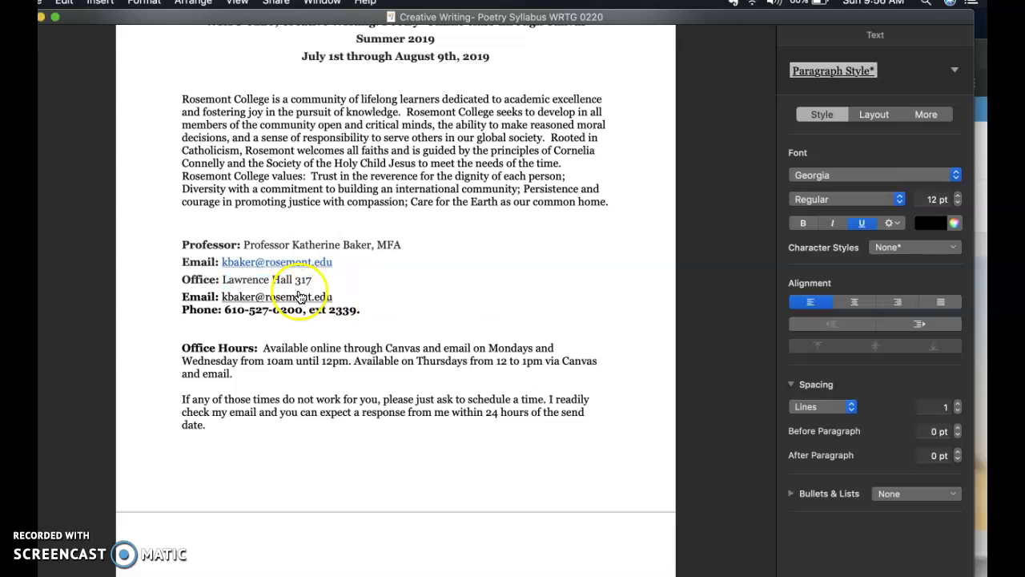
{"action": "left_click_drag", "start_coordinate": [334, 296], "coordinate": [190, 297]}
{"action": "left_click", "coordinate": [404, 304]}
{"action": "left_click_drag", "start_coordinate": [322, 313], "coordinate": [173, 272]}
{"action": "left_click", "coordinate": [449, 305]}
- Highlight the Office Hours details: online through Canvas, Wednesday 10am until 12pm, and Thursday 12 to 1pm
{"action": "scroll", "coordinate": [482, 311], "scroll_direction": "down", "scroll_amount": 5}
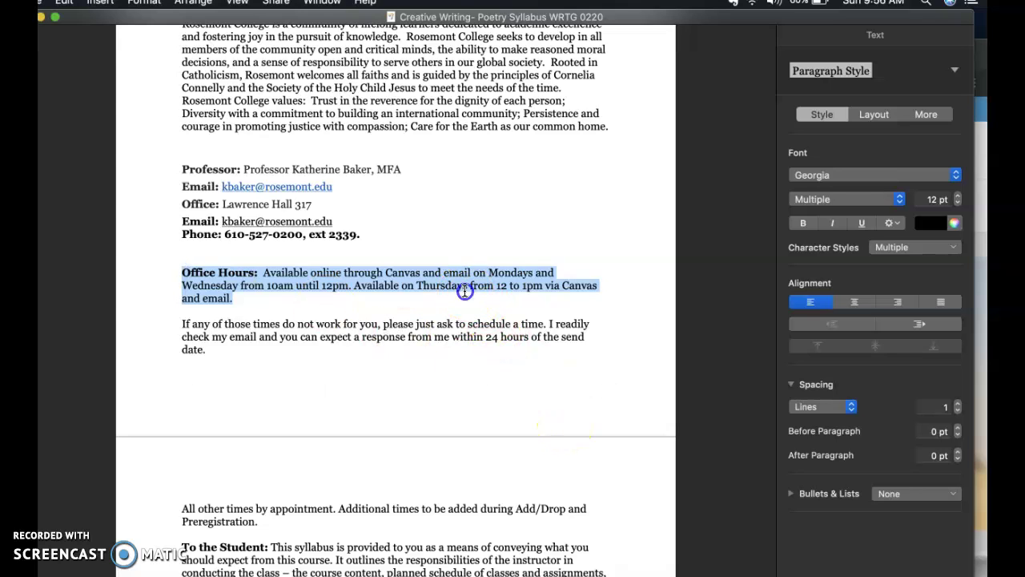
{"action": "left_click", "coordinate": [464, 290]}
{"action": "left_click_drag", "start_coordinate": [420, 273], "coordinate": [471, 268]}
{"action": "left_click", "coordinate": [350, 285]}
{"action": "left_click_drag", "start_coordinate": [300, 286], "coordinate": [255, 286]}
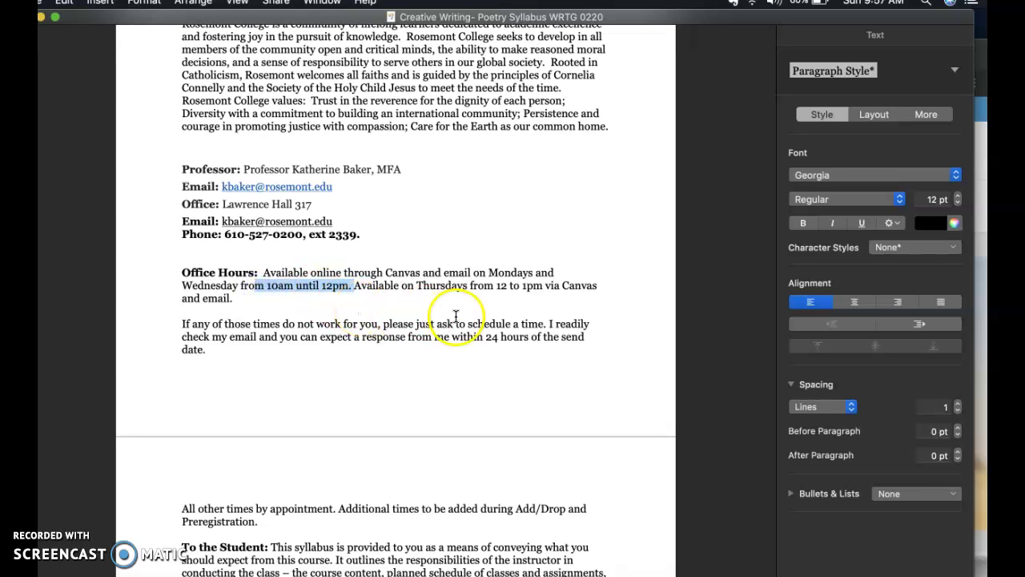
{"action": "left_click", "coordinate": [457, 309]}
{"action": "left_click_drag", "start_coordinate": [350, 285], "coordinate": [362, 297]}
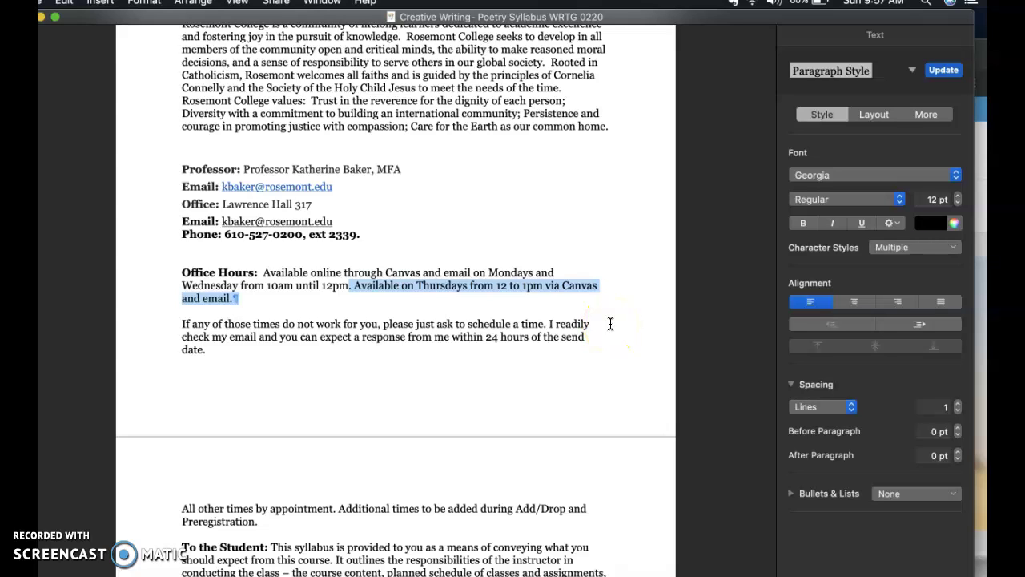
{"action": "left_click", "coordinate": [610, 324]}
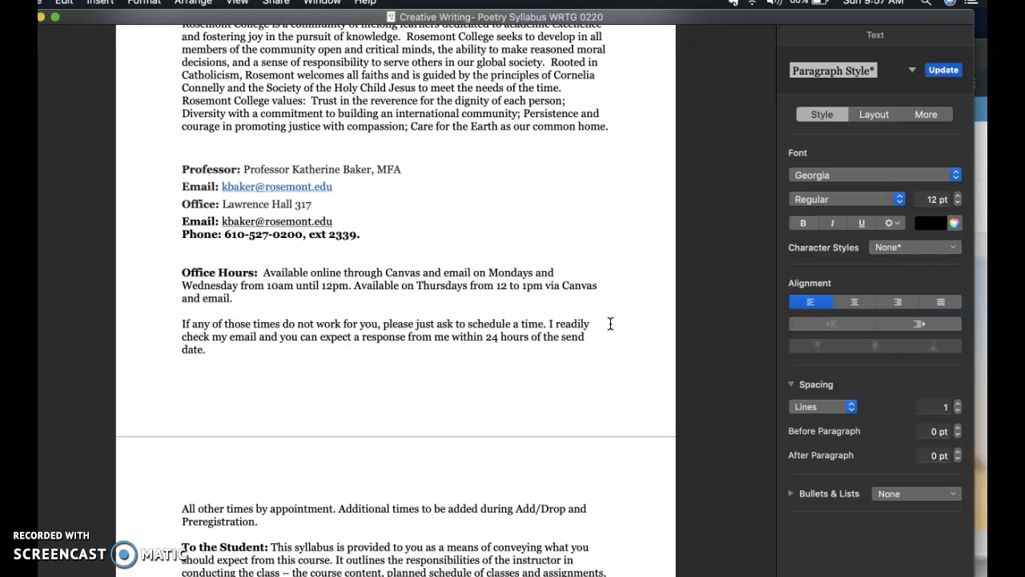
{"action": "key", "text": "XF86AudioRaiseVolume"}
- Highlight the Selected Readings paragraph and the three required book titles
{"action": "scroll", "coordinate": [611, 323], "scroll_direction": "down", "scroll_amount": 5}
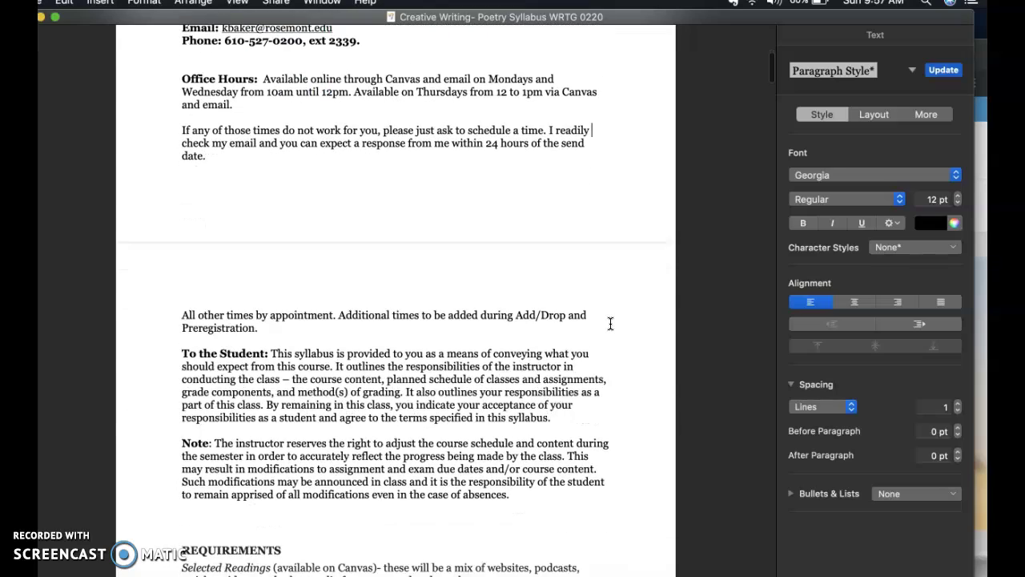
{"action": "scroll", "coordinate": [611, 323], "scroll_direction": "down", "scroll_amount": 6}
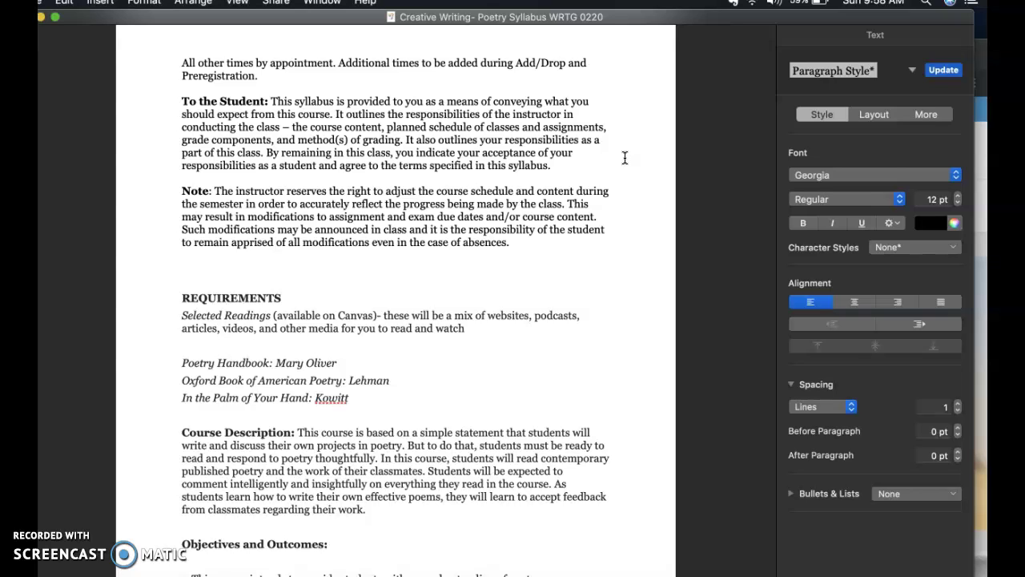
{"action": "scroll", "coordinate": [625, 158], "scroll_direction": "down", "scroll_amount": 5}
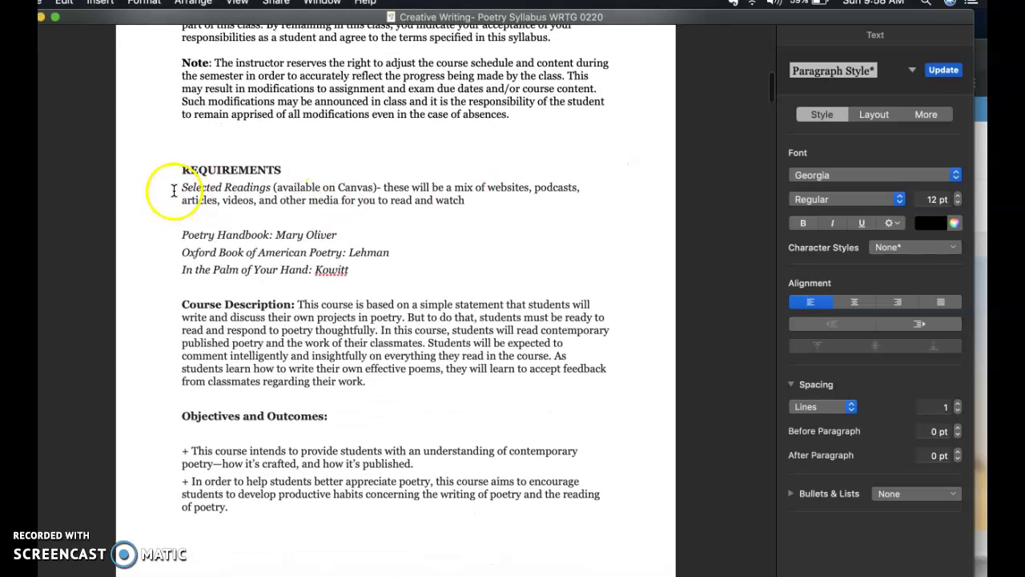
{"action": "left_click", "coordinate": [164, 189]}
{"action": "left_click_drag", "start_coordinate": [304, 184], "coordinate": [492, 200]}
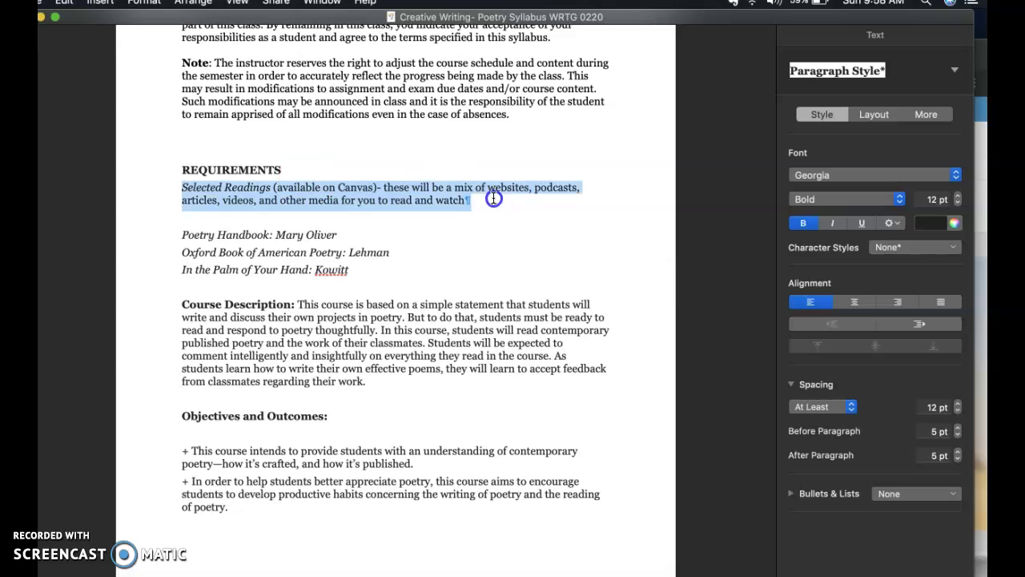
{"action": "left_click", "coordinate": [494, 200]}
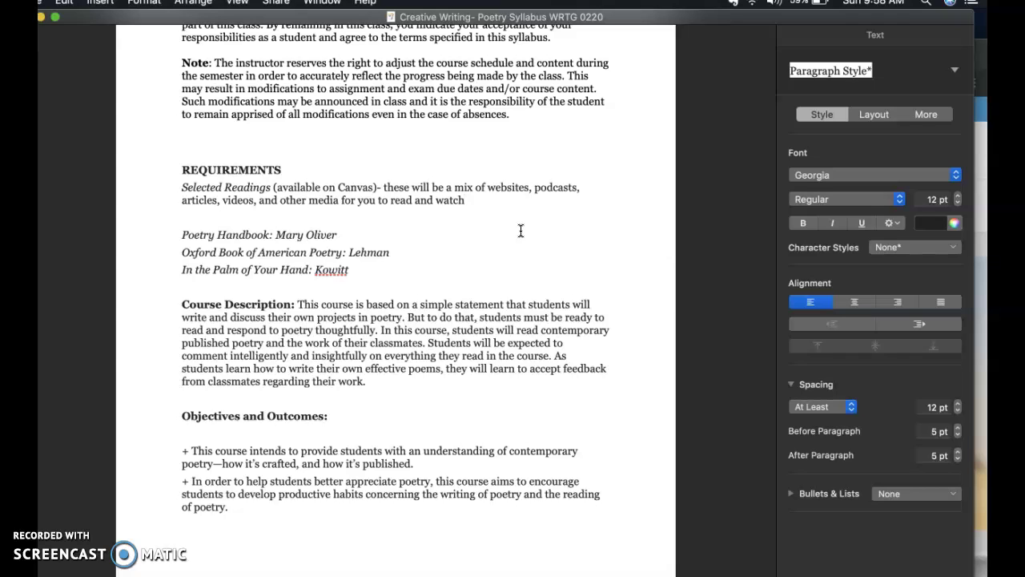
{"action": "left_click", "coordinate": [375, 232]}
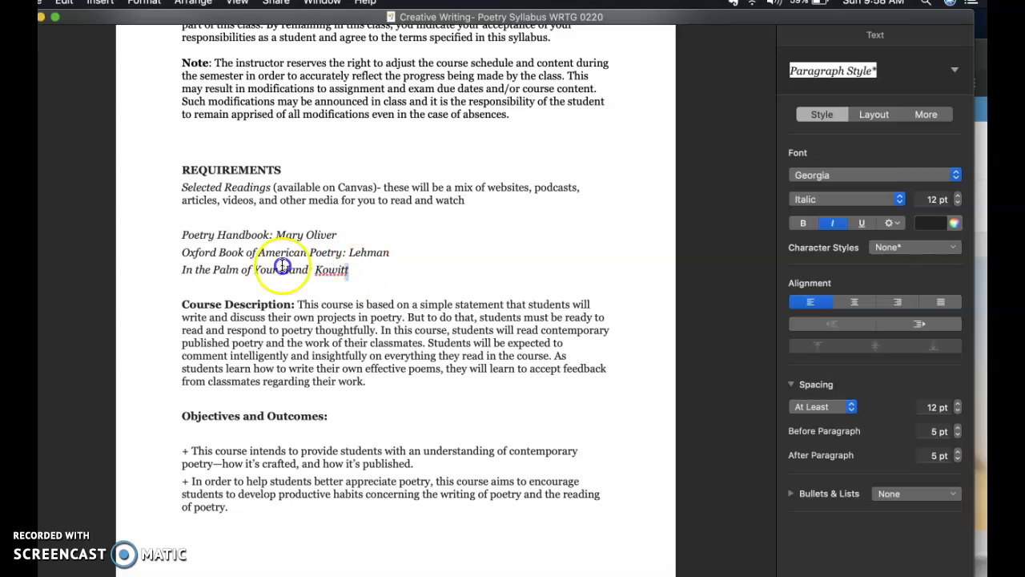
{"action": "left_click_drag", "start_coordinate": [351, 273], "coordinate": [185, 240]}
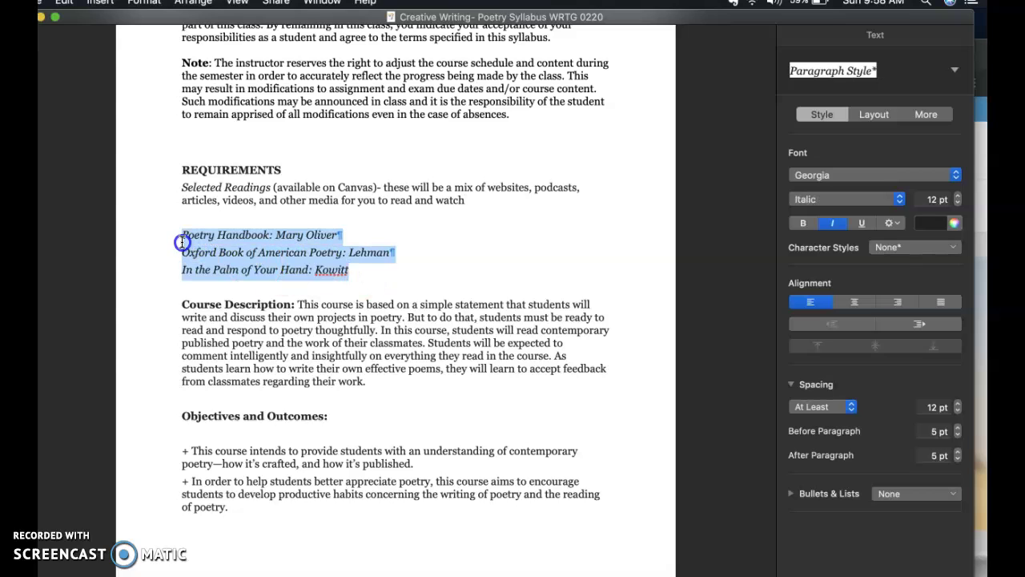
{"action": "left_click", "coordinate": [556, 265]}
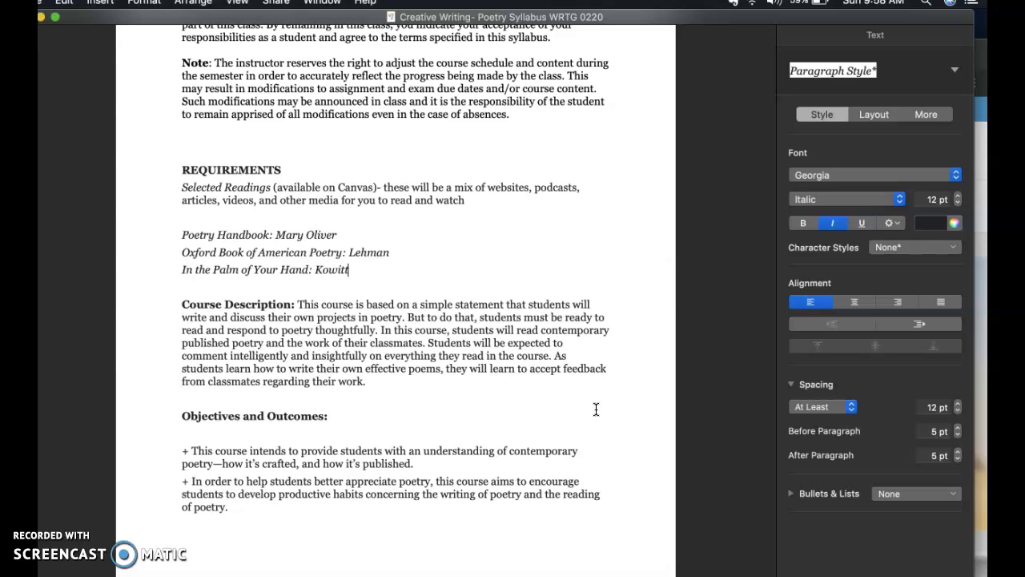
- Highlight the Oxford Book of American Poetry line, then place the caret at the end of Course Description
{"action": "scroll", "coordinate": [595, 409], "scroll_direction": "down", "scroll_amount": 3}
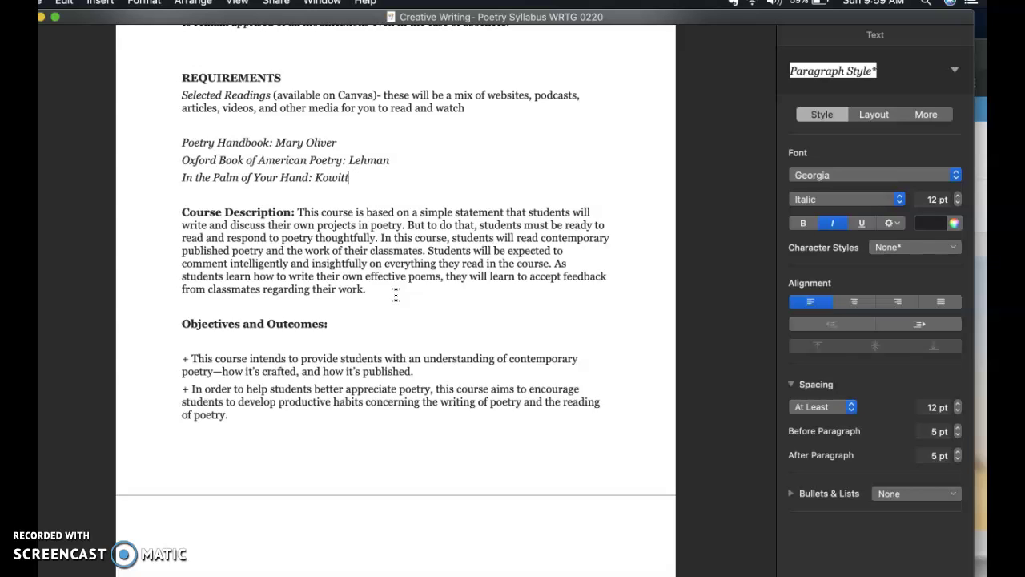
{"action": "left_click_drag", "start_coordinate": [389, 161], "coordinate": [182, 162]}
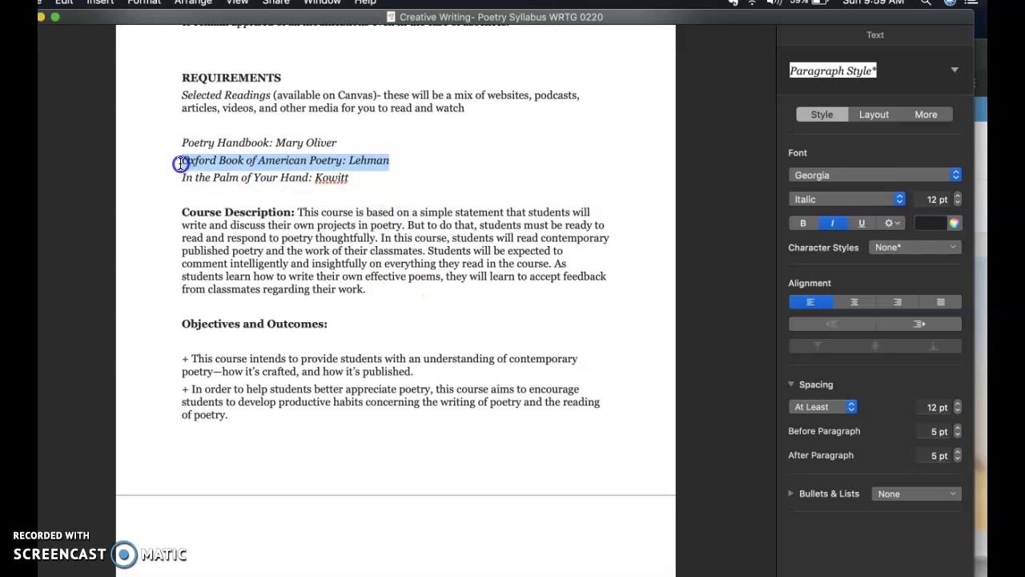
{"action": "left_click", "coordinate": [472, 177]}
{"action": "left_click", "coordinate": [480, 276]}
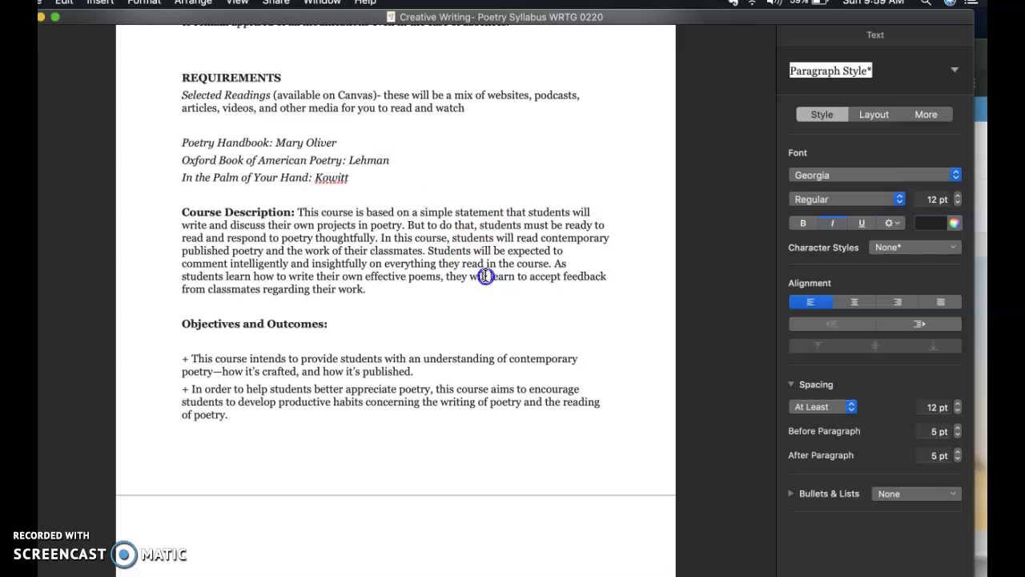
{"action": "left_click", "coordinate": [487, 295]}
- Scroll down to Learning Outcomes and highlight the outcome about revising poems for publication
{"action": "scroll", "coordinate": [620, 313], "scroll_direction": "down", "scroll_amount": 3}
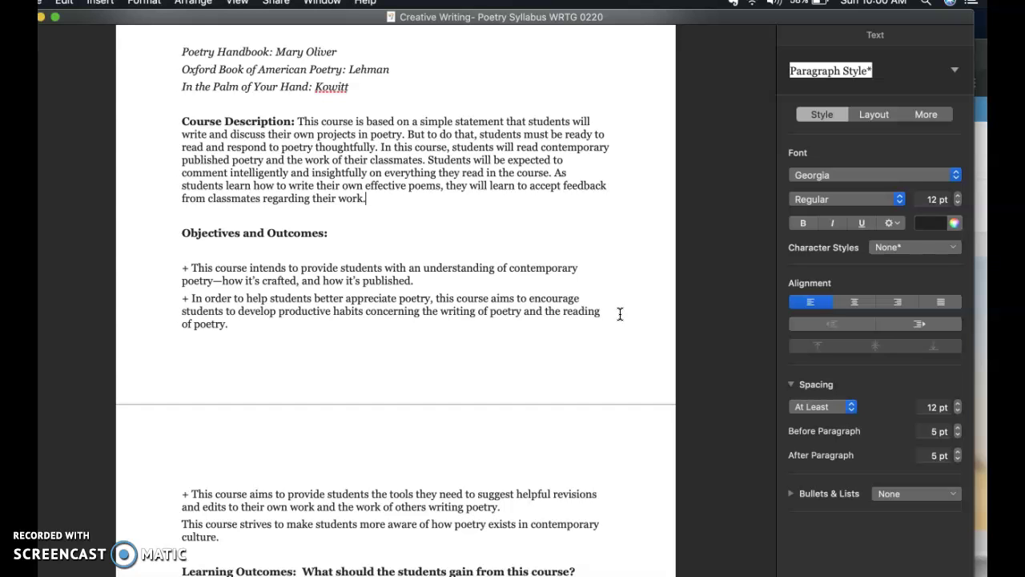
{"action": "scroll", "coordinate": [620, 313], "scroll_direction": "down", "scroll_amount": 5}
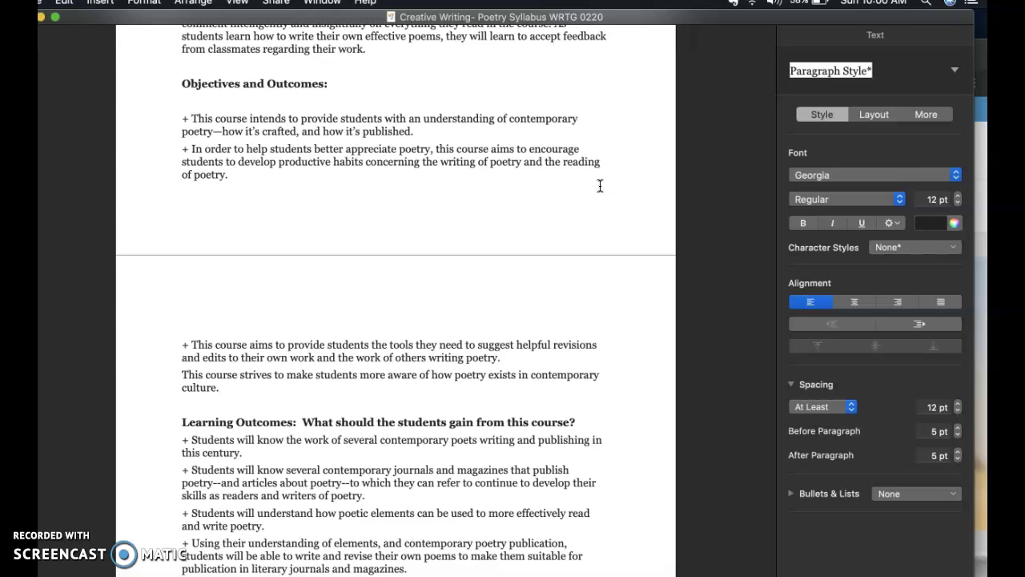
{"action": "scroll", "coordinate": [600, 185], "scroll_direction": "down", "scroll_amount": 3}
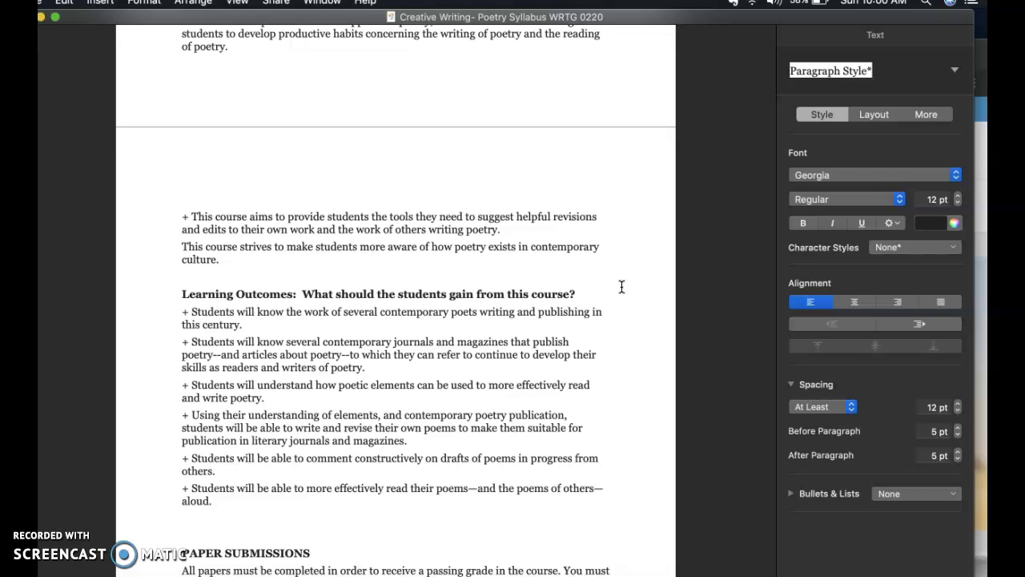
{"action": "scroll", "coordinate": [622, 286], "scroll_direction": "down", "scroll_amount": 2}
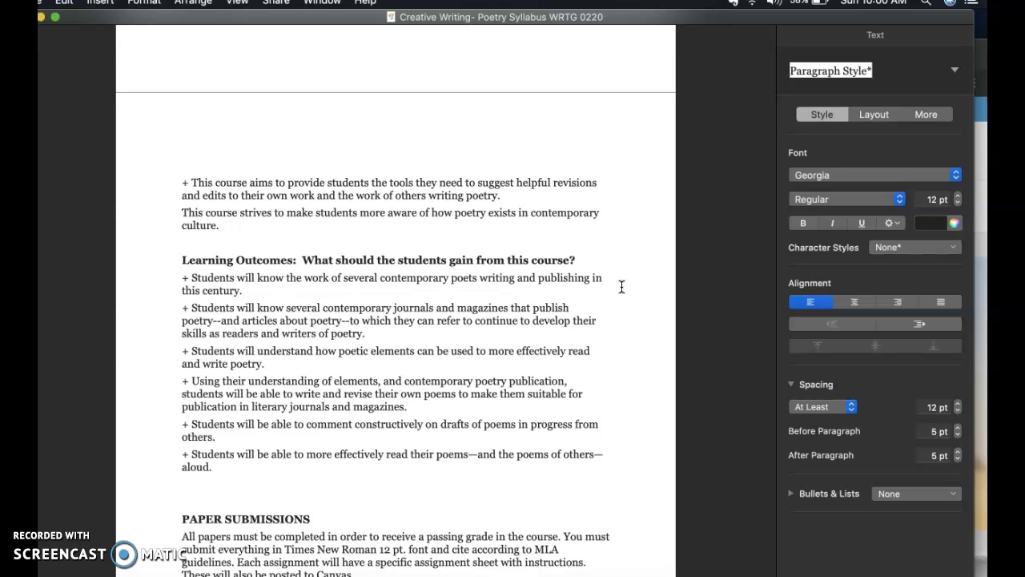
{"action": "scroll", "coordinate": [621, 286], "scroll_direction": "down", "scroll_amount": 2}
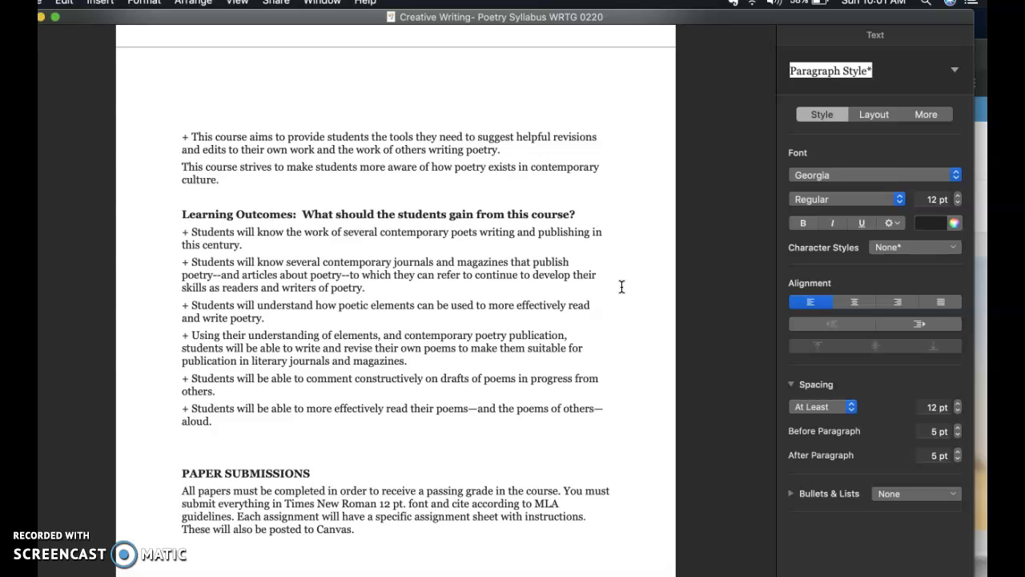
{"action": "scroll", "coordinate": [622, 287], "scroll_direction": "down", "scroll_amount": 3}
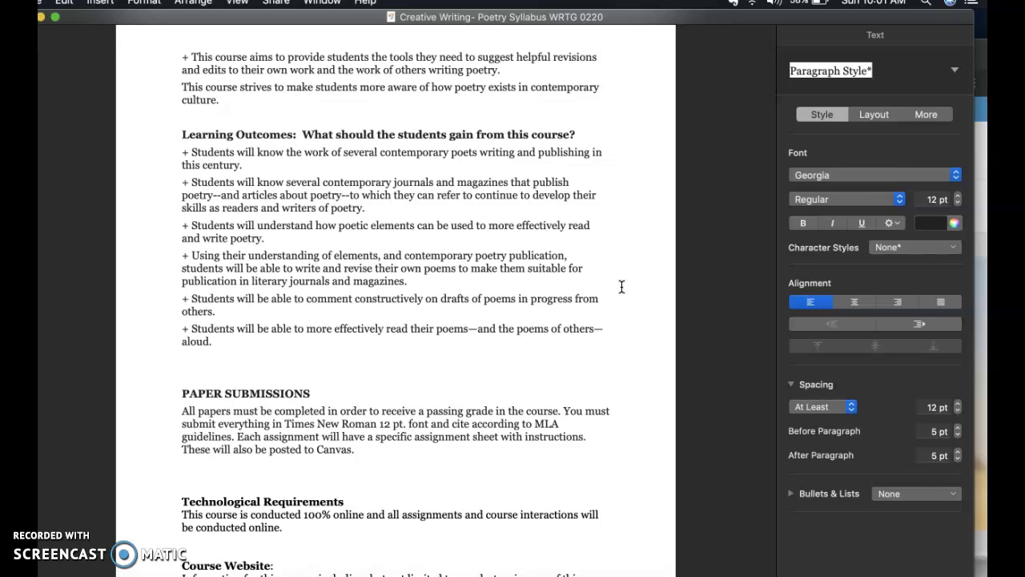
{"action": "left_click_drag", "start_coordinate": [189, 254], "coordinate": [410, 280]}
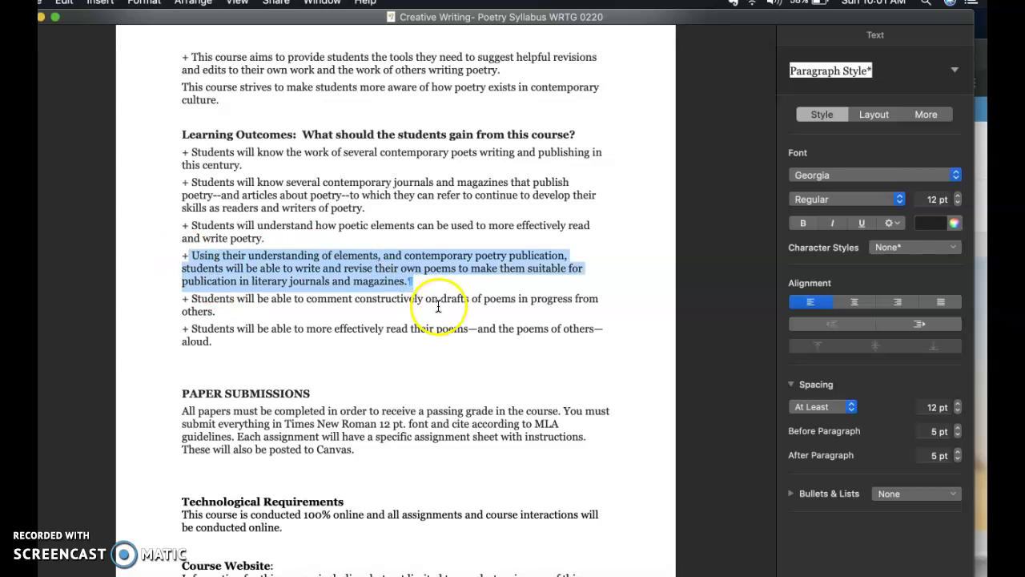
{"action": "left_click", "coordinate": [514, 313]}
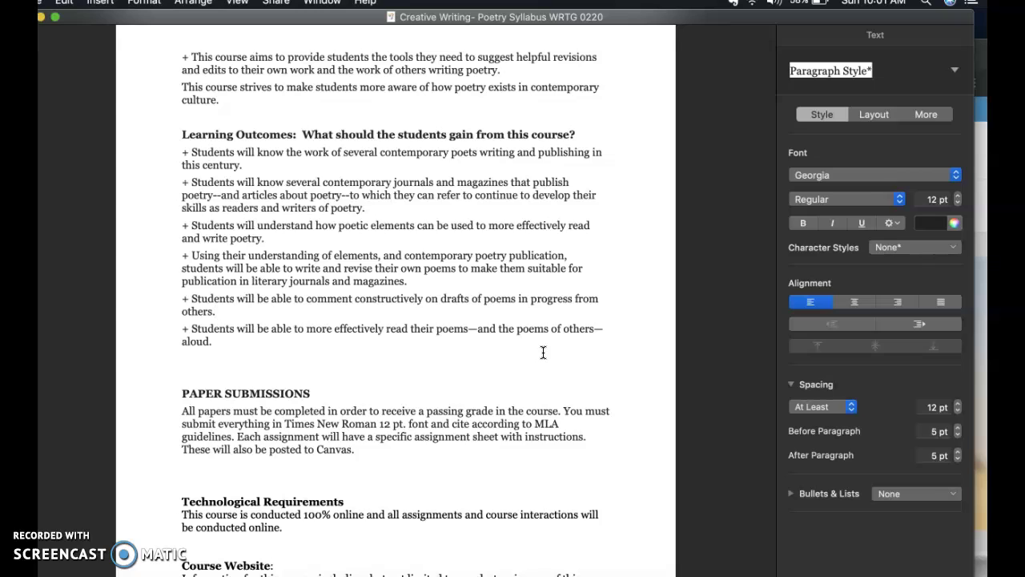
{"action": "left_click", "coordinate": [406, 310]}
- Highlight the assignment sheet and Canvas sentences in Paper Submissions, then continue down to Submitting Work Electronically
{"action": "scroll", "coordinate": [461, 373], "scroll_direction": "down", "scroll_amount": 3}
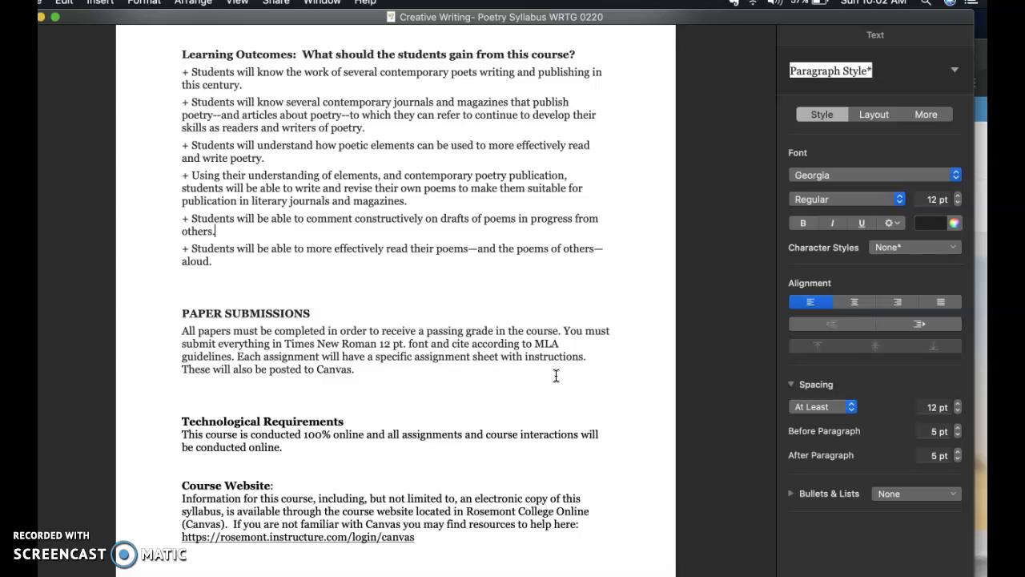
{"action": "left_click_drag", "start_coordinate": [343, 356], "coordinate": [638, 367]}
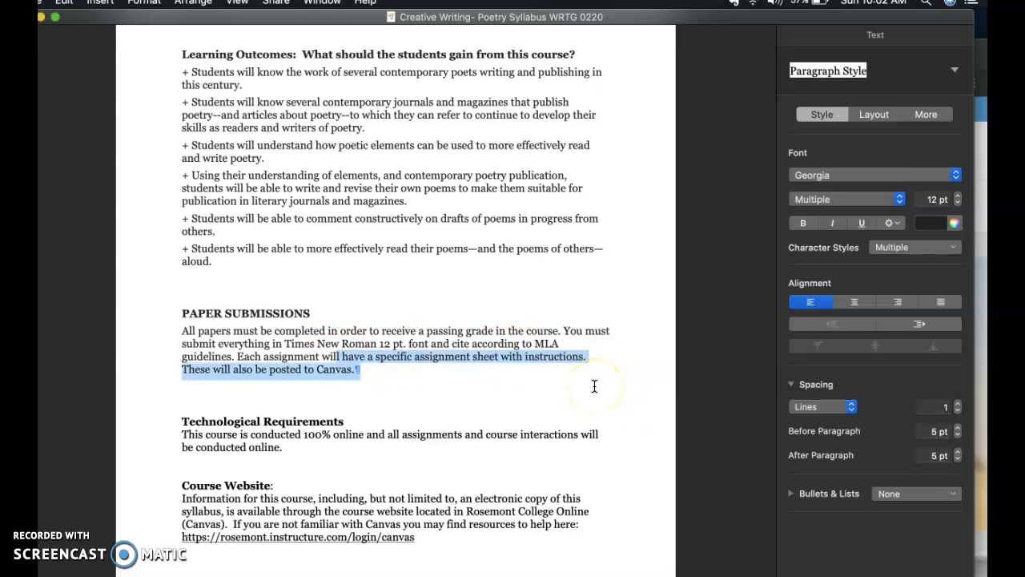
{"action": "left_click", "coordinate": [593, 385]}
{"action": "scroll", "coordinate": [183, 389], "scroll_direction": "down", "scroll_amount": 4}
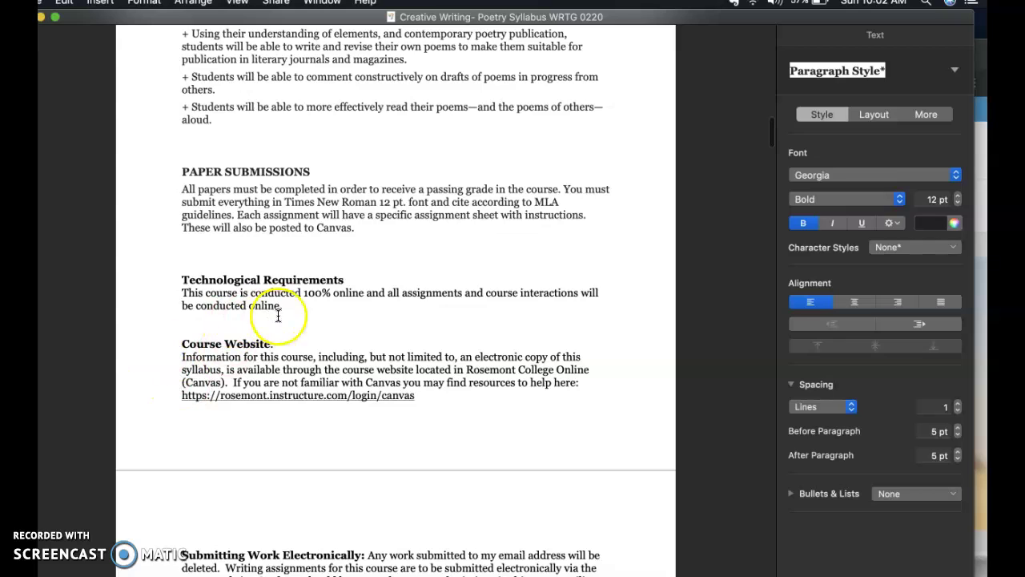
{"action": "left_click", "coordinate": [416, 310]}
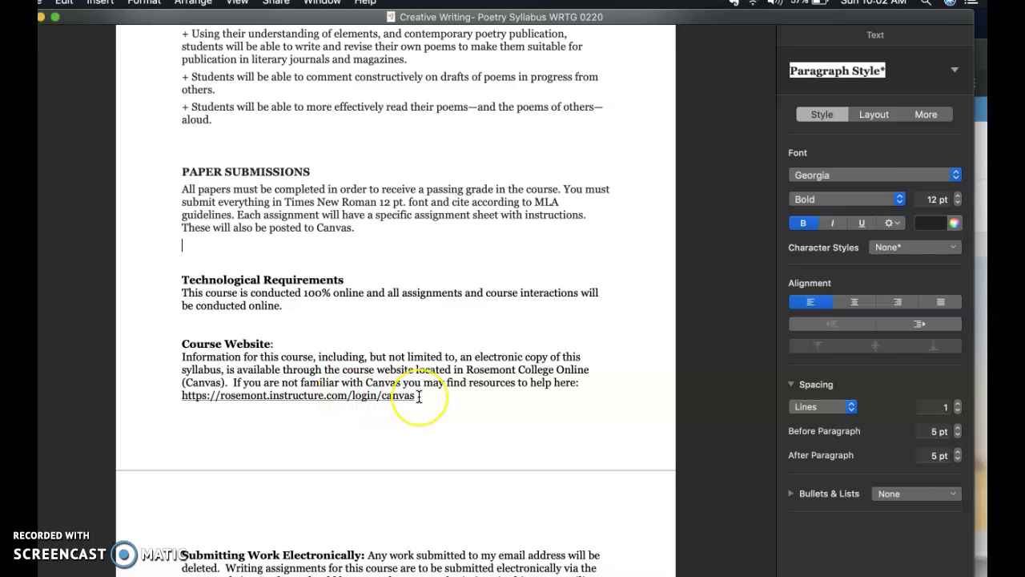
{"action": "scroll", "coordinate": [419, 395], "scroll_direction": "down", "scroll_amount": 6}
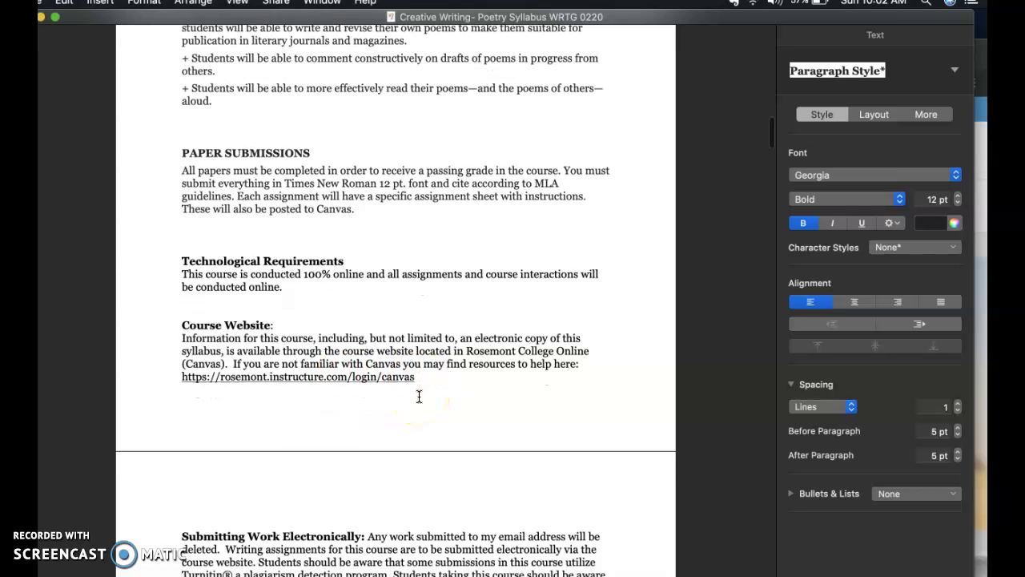
{"action": "scroll", "coordinate": [419, 396], "scroll_direction": "down", "scroll_amount": 2}
{"action": "left_click", "coordinate": [384, 360]}
{"action": "left_click", "coordinate": [281, 253]}
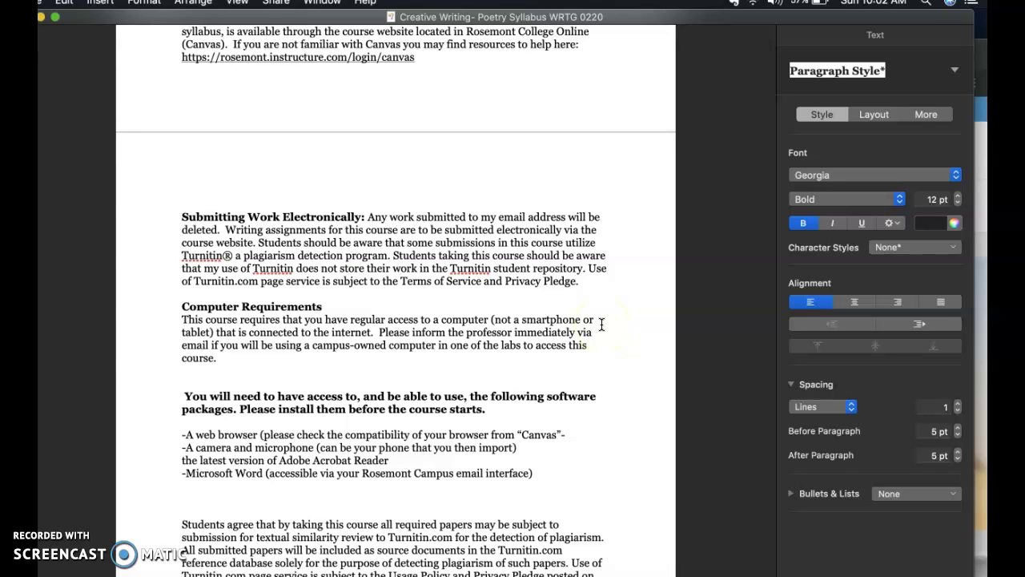
{"action": "left_click_drag", "start_coordinate": [181, 318], "coordinate": [218, 353]}
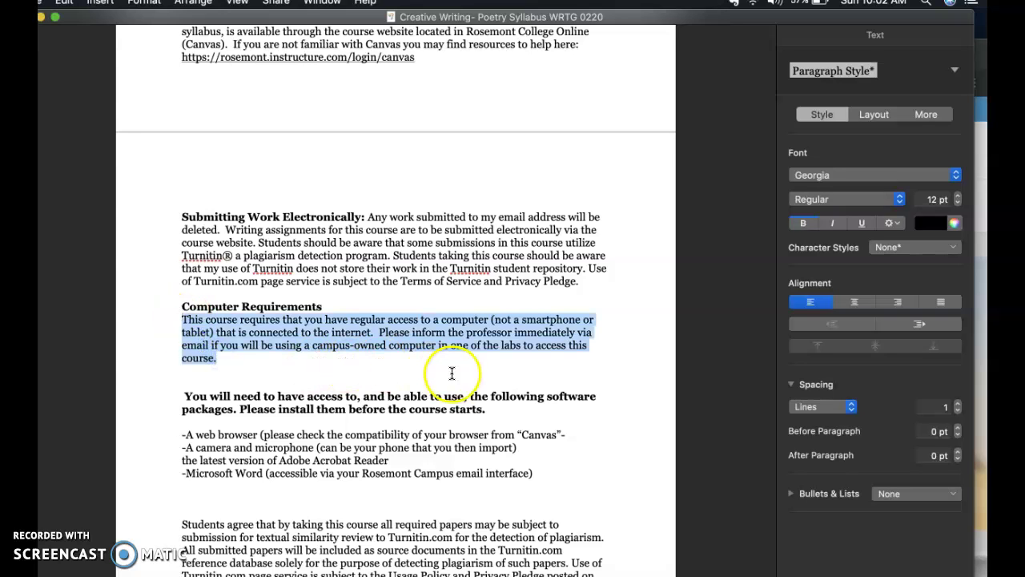
{"action": "left_click", "coordinate": [573, 407]}
{"action": "scroll", "coordinate": [561, 417], "scroll_direction": "down", "scroll_amount": 2}
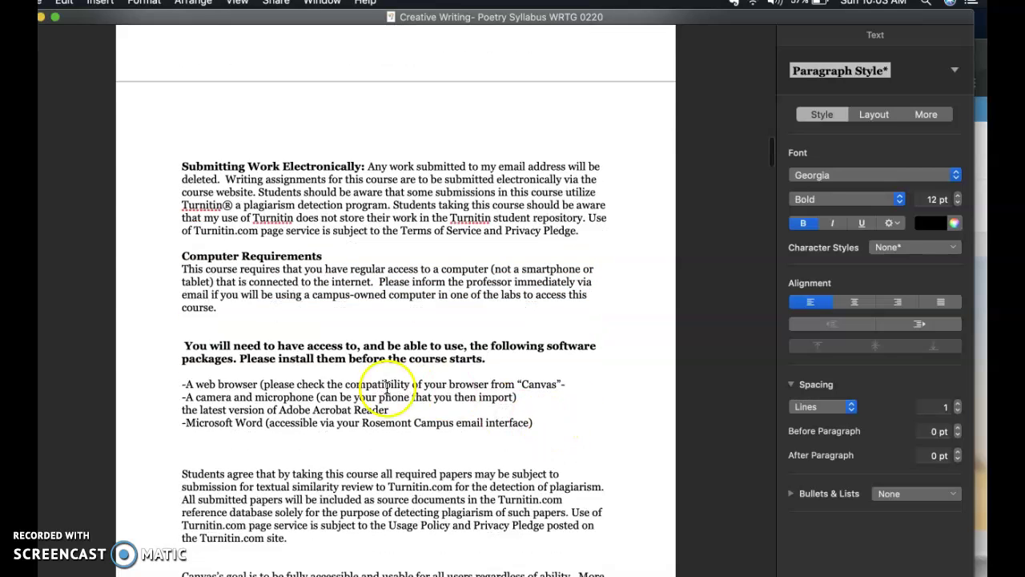
{"action": "left_click_drag", "start_coordinate": [181, 384], "coordinate": [213, 385]}
{"action": "left_click_drag", "start_coordinate": [530, 377], "coordinate": [563, 385]}
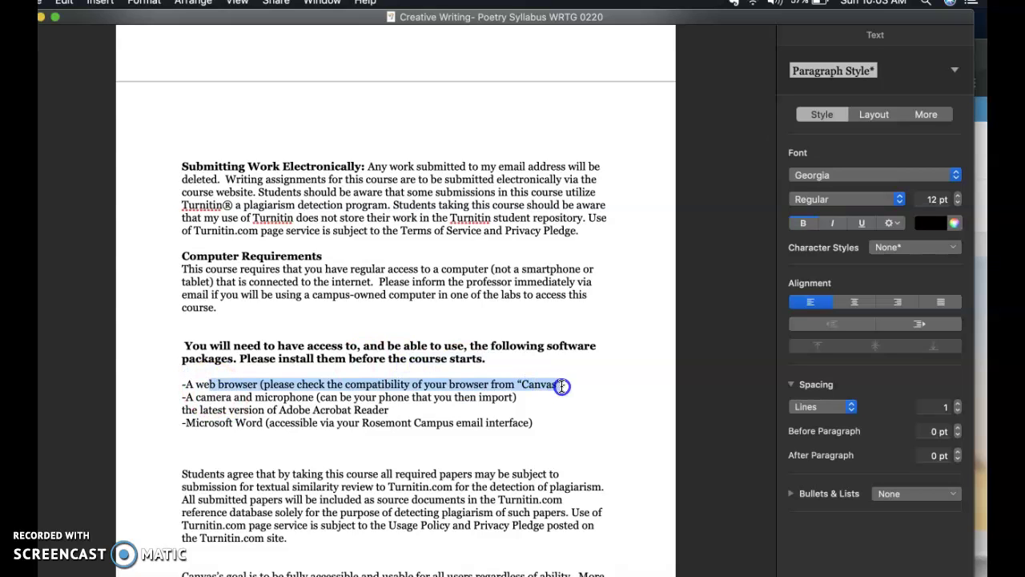
{"action": "left_click", "coordinate": [572, 400]}
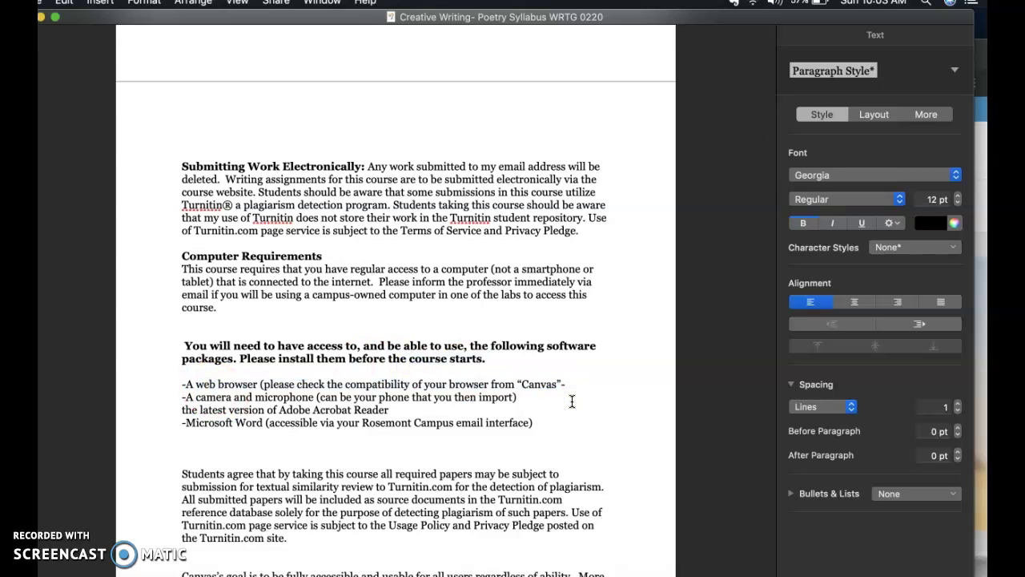
{"action": "left_click_drag", "start_coordinate": [521, 397], "coordinate": [183, 398]}
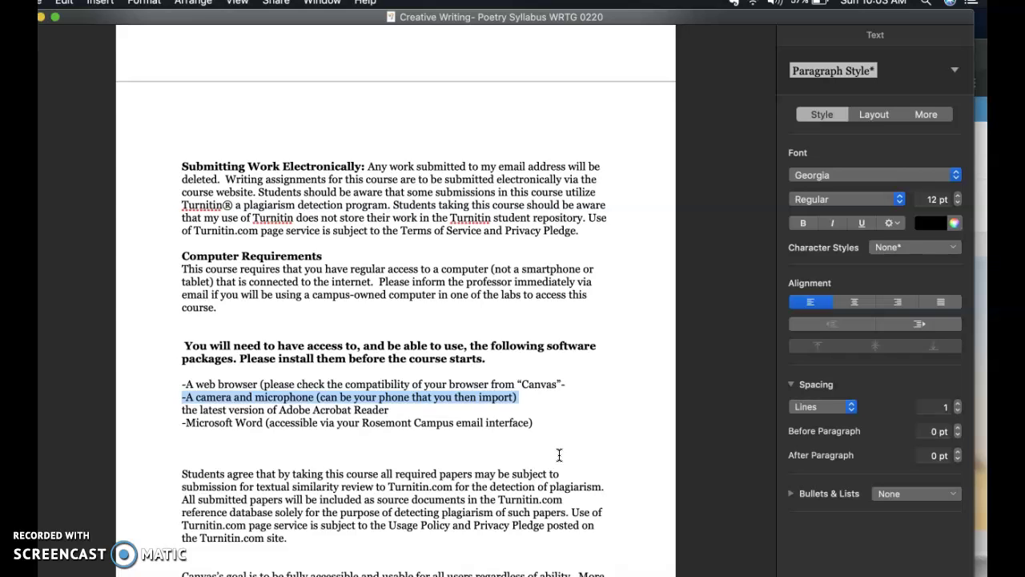
{"action": "left_click_drag", "start_coordinate": [391, 410], "coordinate": [172, 409]}
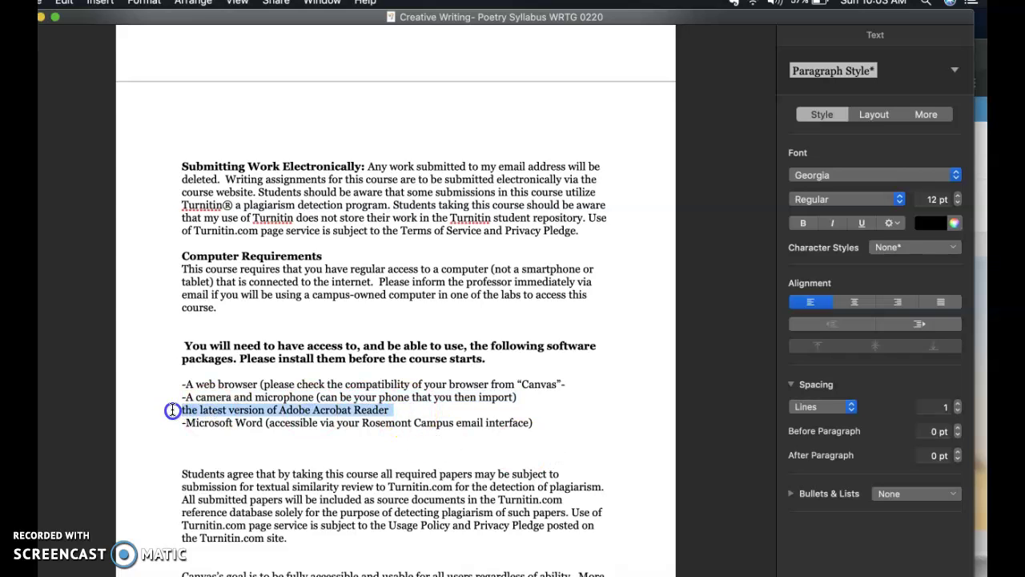
{"action": "left_click", "coordinate": [310, 459]}
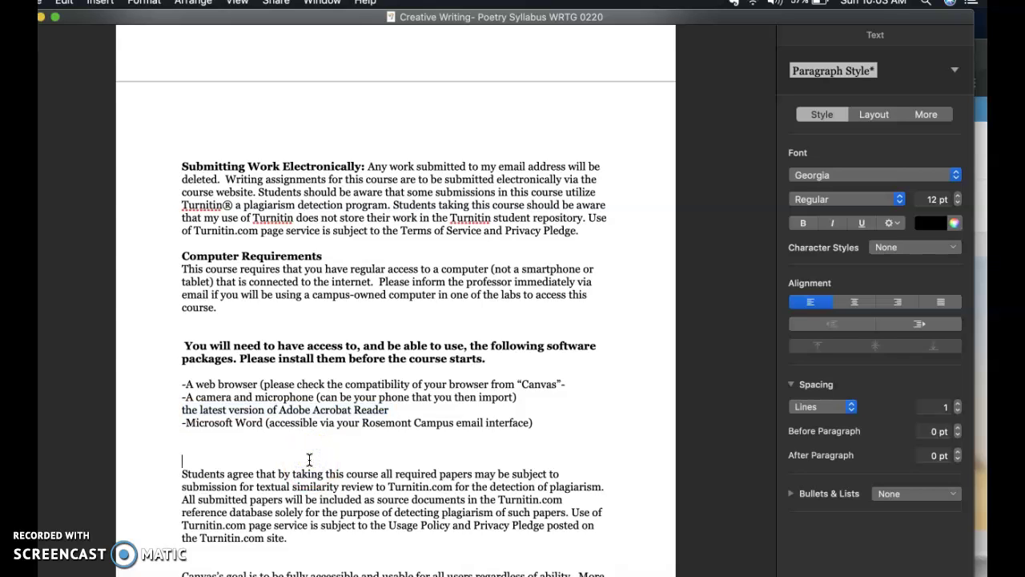
{"action": "left_click_drag", "start_coordinate": [185, 423], "coordinate": [551, 430]}
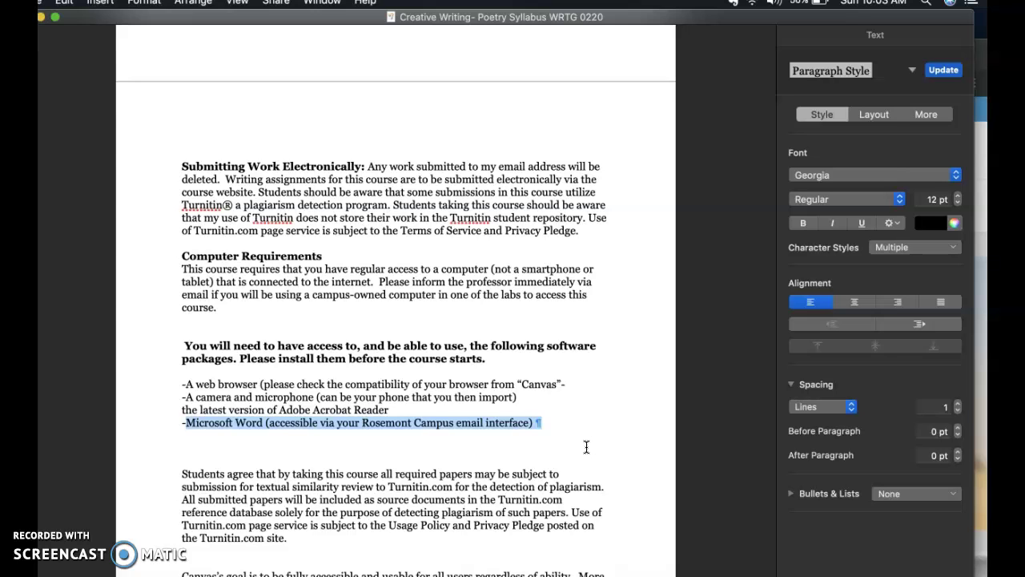
{"action": "scroll", "coordinate": [587, 446], "scroll_direction": "down", "scroll_amount": 3}
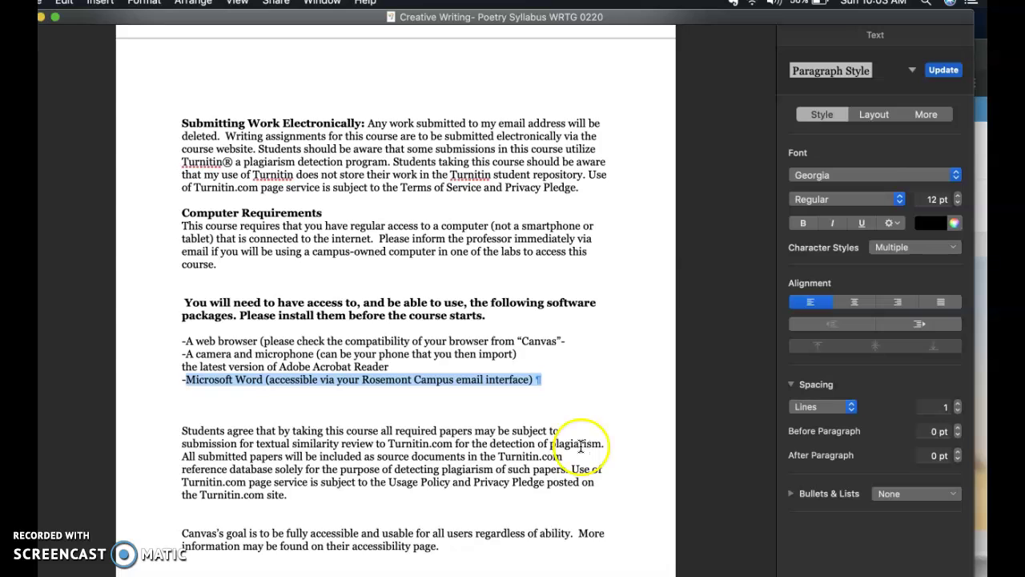
{"action": "triple_click", "coordinate": [357, 353]}
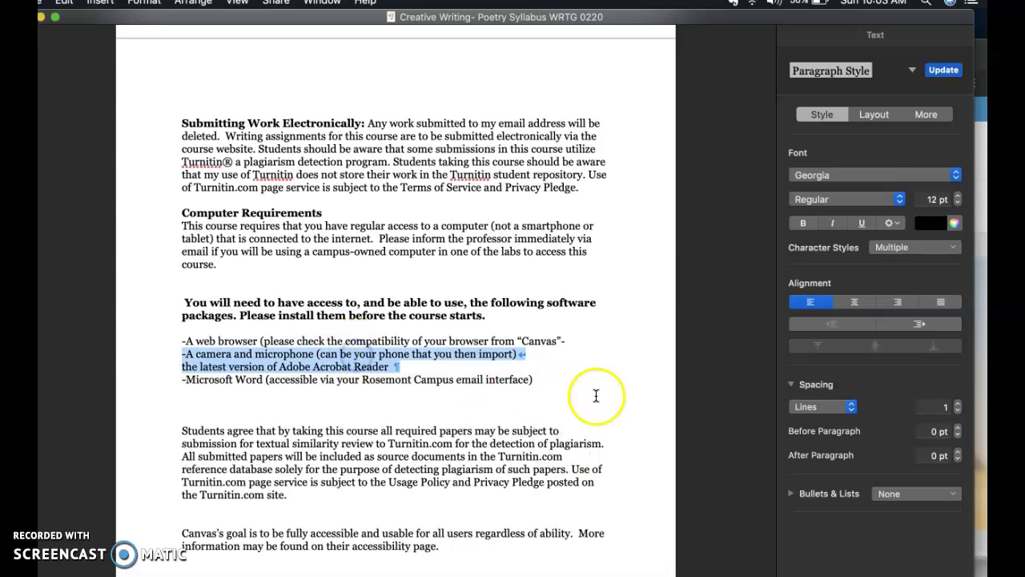
{"action": "left_click", "coordinate": [535, 362]}
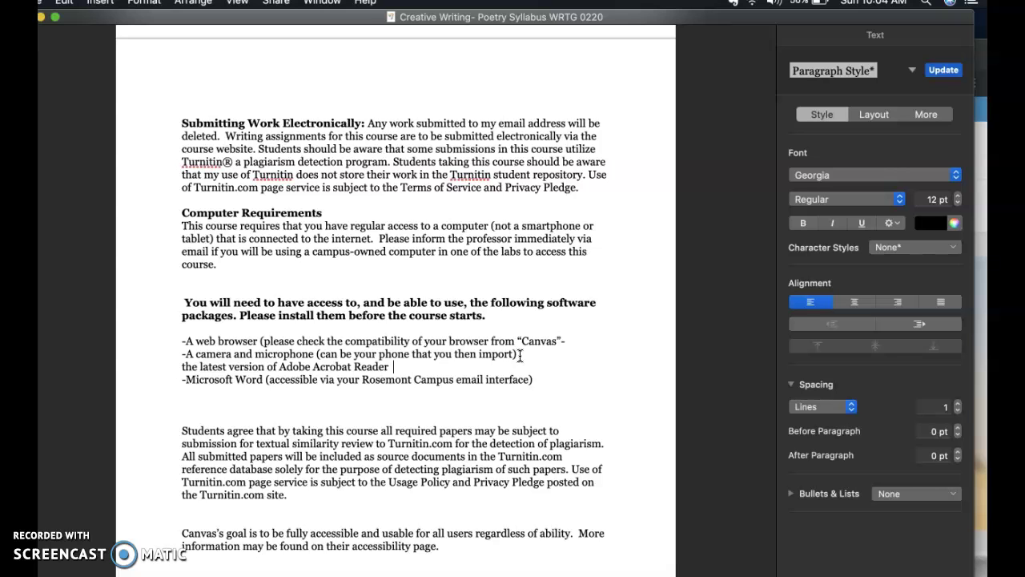
- Highlight the 'Students agree' Turnitin plagiarism paragraph, then clear the highlight
{"action": "scroll", "coordinate": [520, 355], "scroll_direction": "down", "scroll_amount": 3}
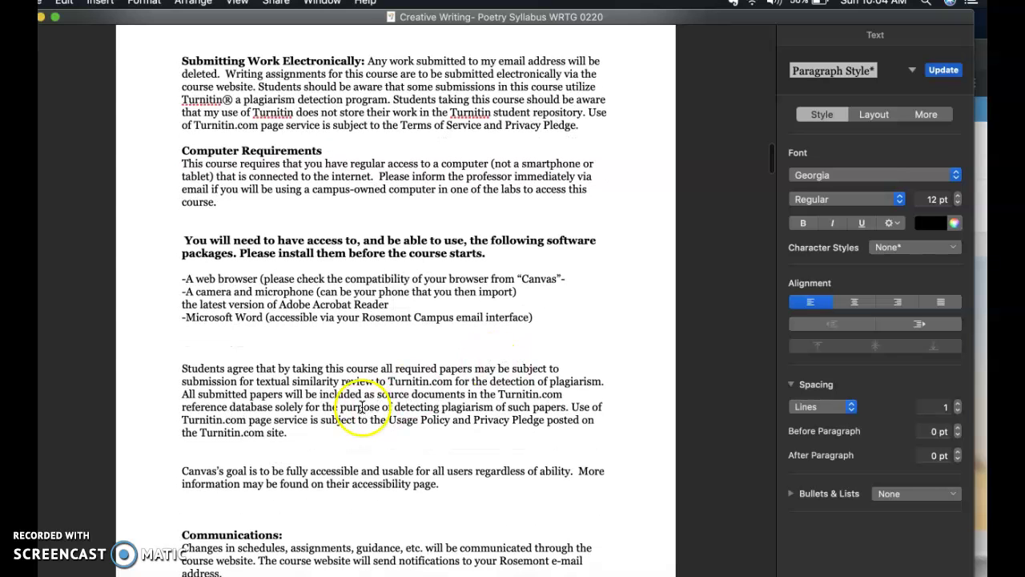
{"action": "left_click_drag", "start_coordinate": [288, 433], "coordinate": [160, 362]}
{"action": "left_click", "coordinate": [421, 441]}
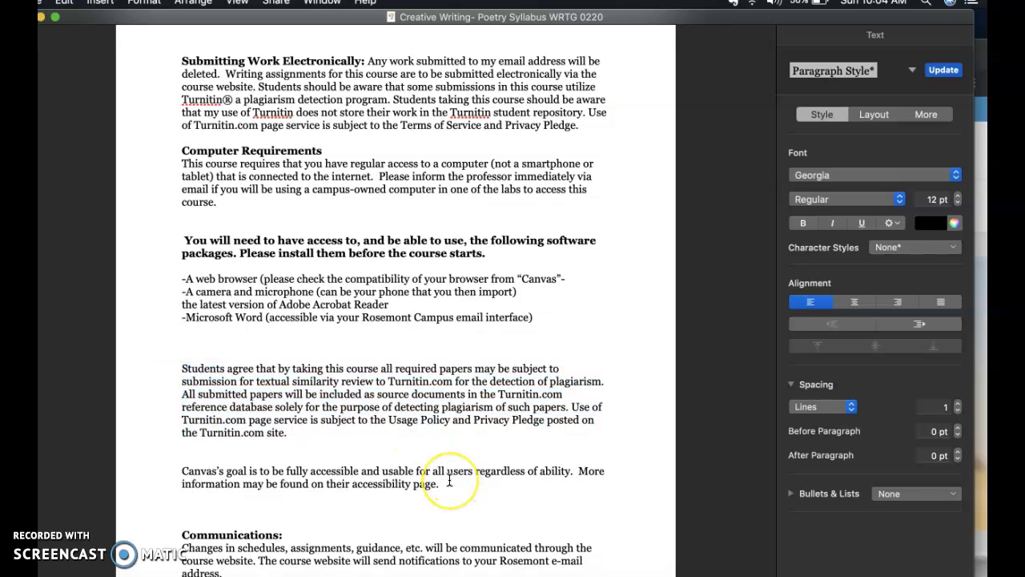
- Highlight the paragraph about personal questions, then continue down to Methods of Evaluation
{"action": "scroll", "coordinate": [448, 479], "scroll_direction": "down", "scroll_amount": 1}
{"action": "scroll", "coordinate": [448, 479], "scroll_direction": "down", "scroll_amount": 12}
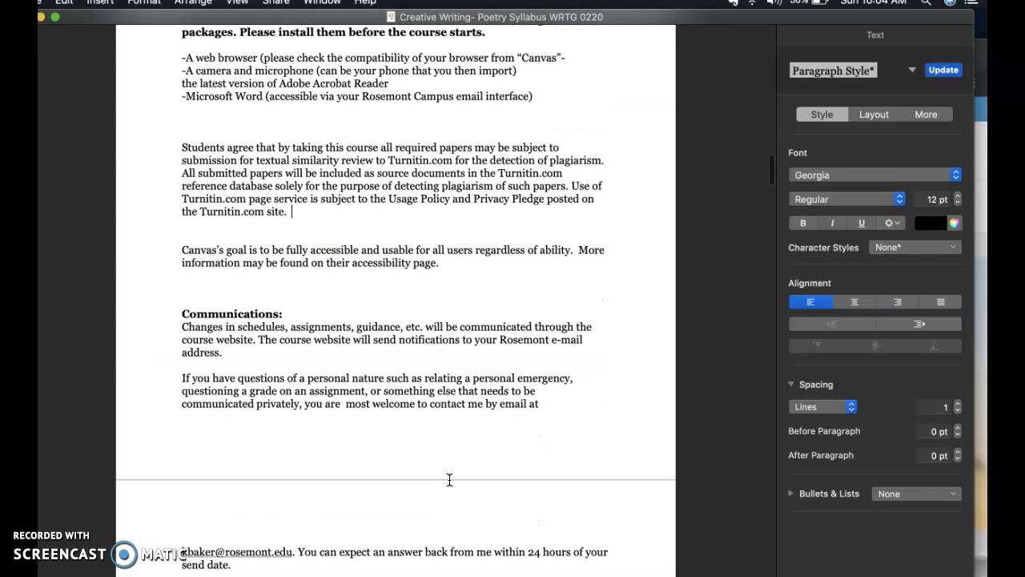
{"action": "scroll", "coordinate": [449, 479], "scroll_direction": "down", "scroll_amount": 4}
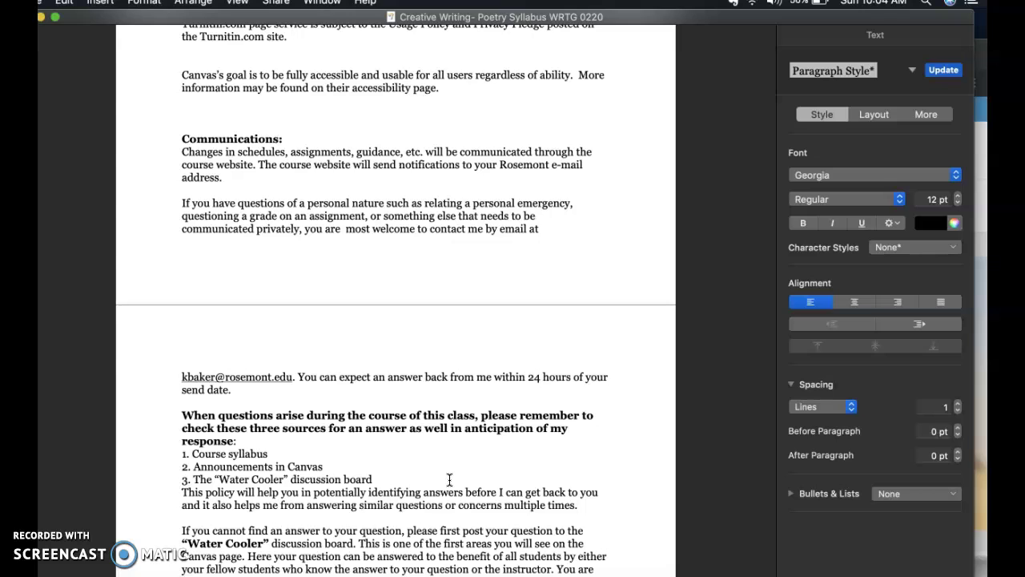
{"action": "left_click_drag", "start_coordinate": [182, 203], "coordinate": [559, 226]}
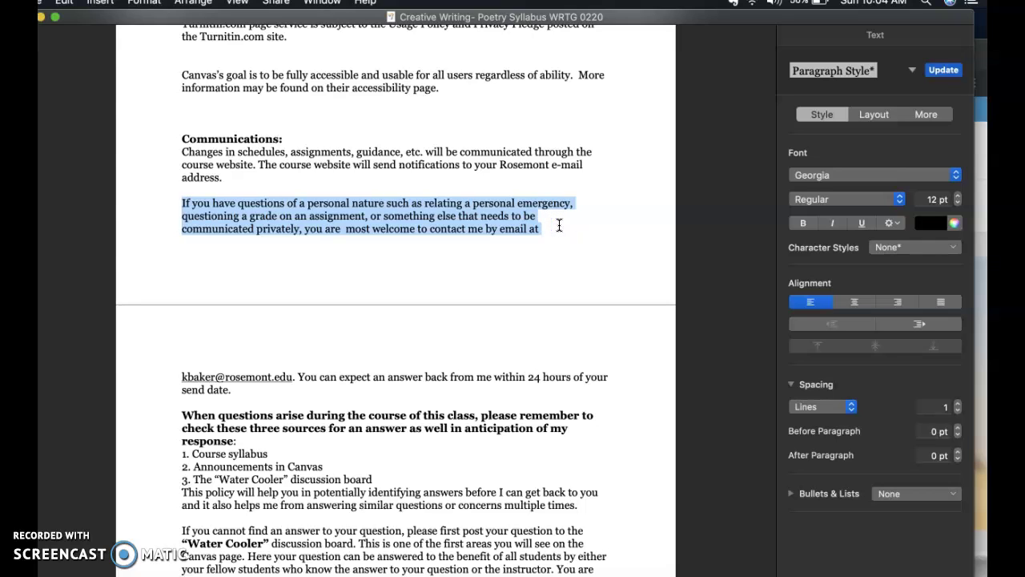
{"action": "left_click", "coordinate": [548, 228]}
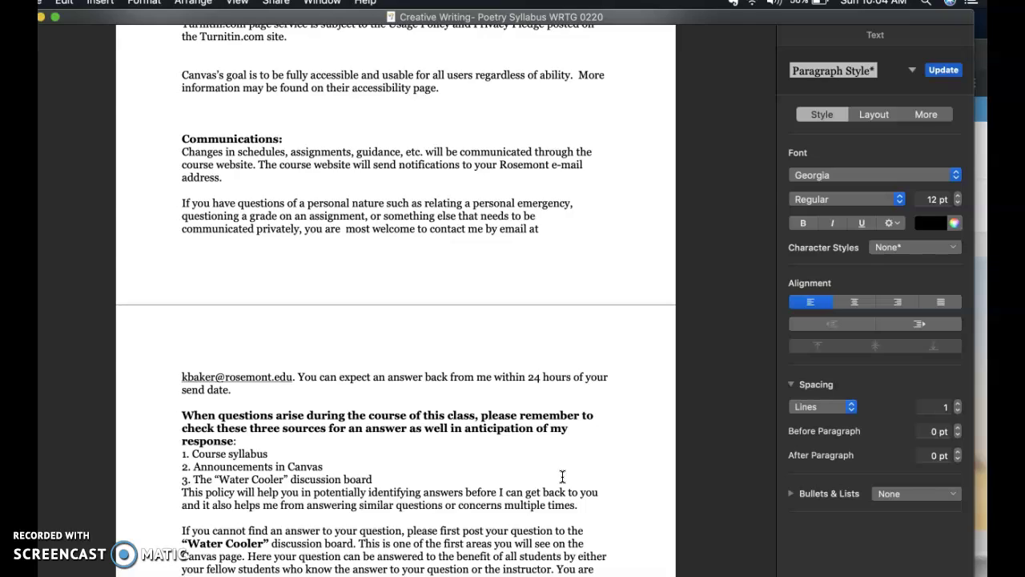
{"action": "scroll", "coordinate": [562, 476], "scroll_direction": "down", "scroll_amount": 3}
{"action": "scroll", "coordinate": [562, 477], "scroll_direction": "down", "scroll_amount": 7}
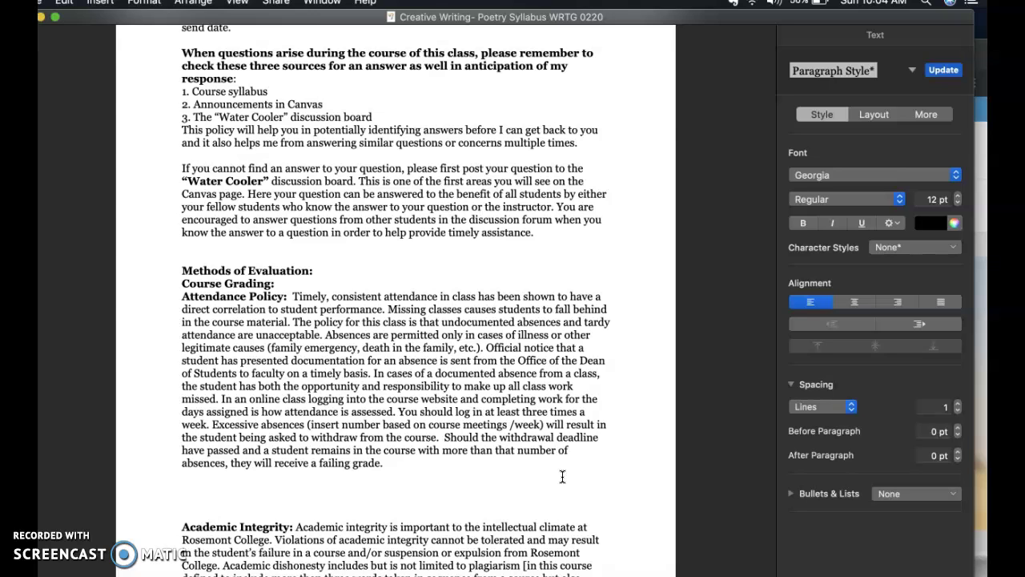
{"action": "left_click", "coordinate": [415, 118]}
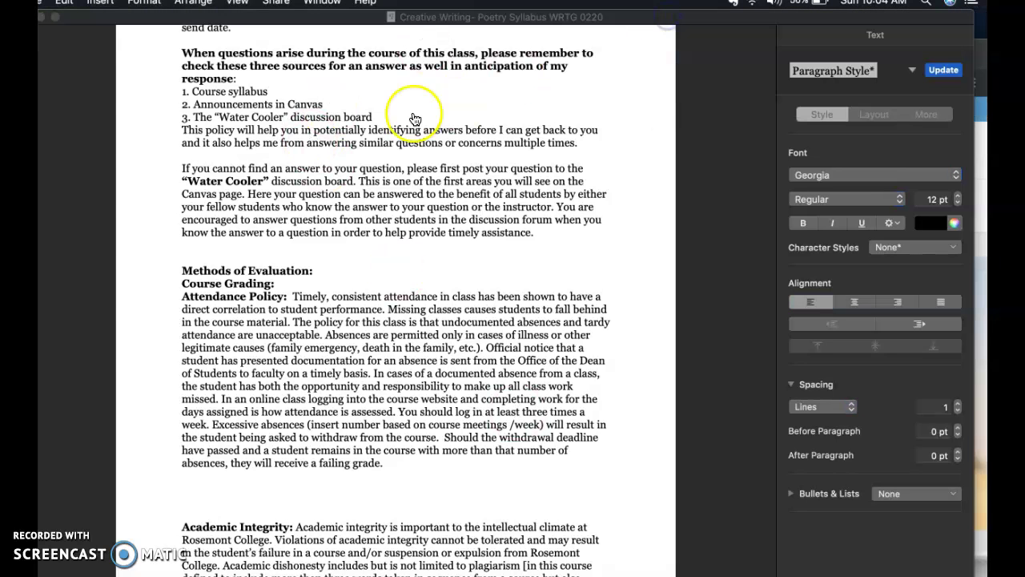
{"action": "left_click", "coordinate": [290, 117]}
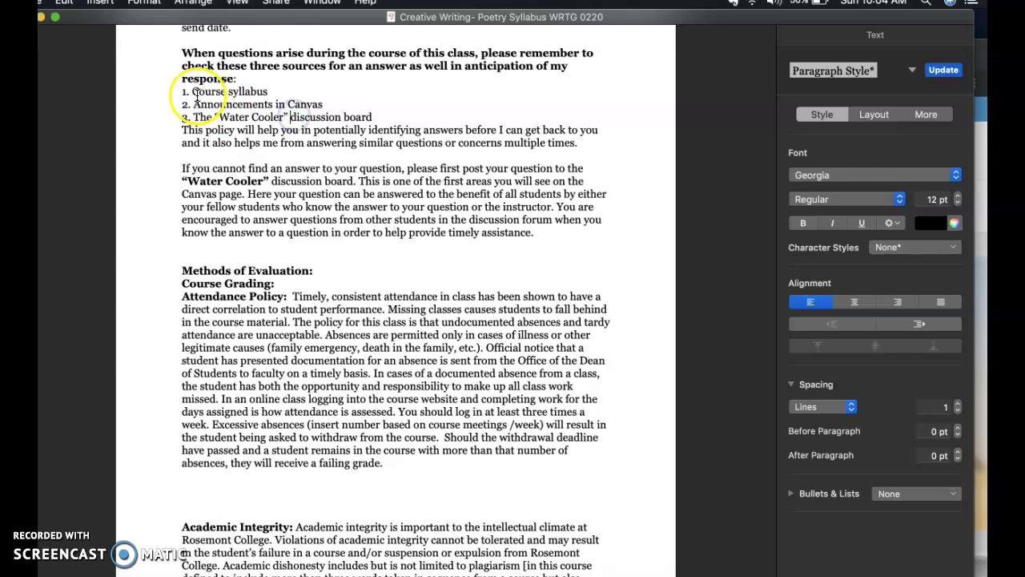
{"action": "left_click_drag", "start_coordinate": [181, 91], "coordinate": [285, 90]}
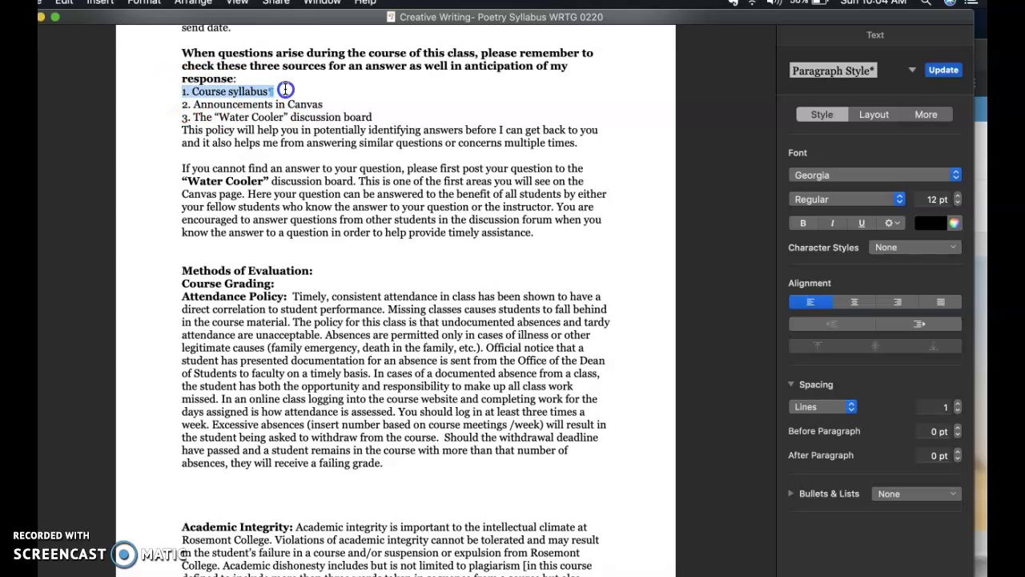
{"action": "left_click_drag", "start_coordinate": [285, 90], "coordinate": [336, 102]}
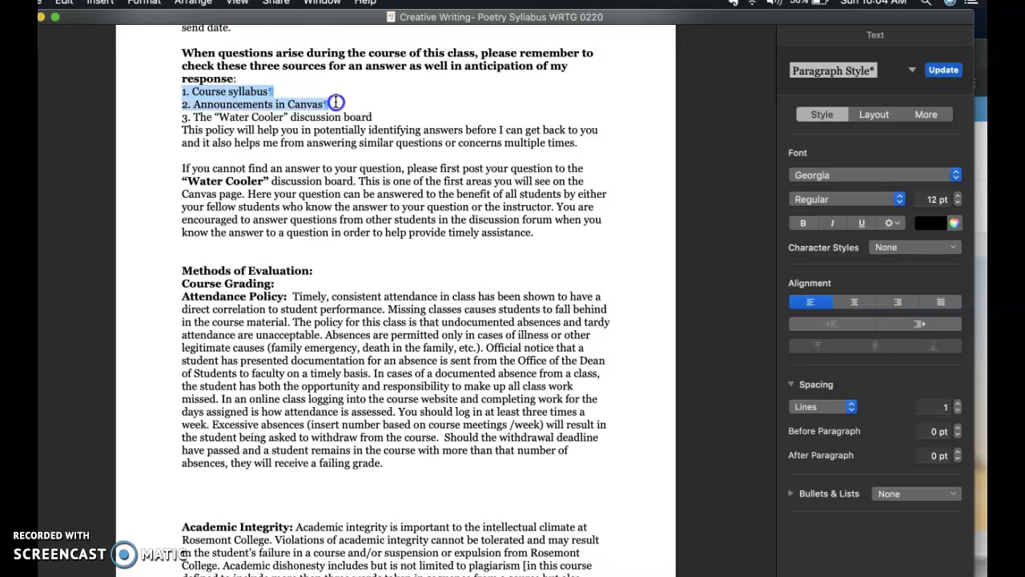
{"action": "left_click_drag", "start_coordinate": [336, 102], "coordinate": [382, 112]}
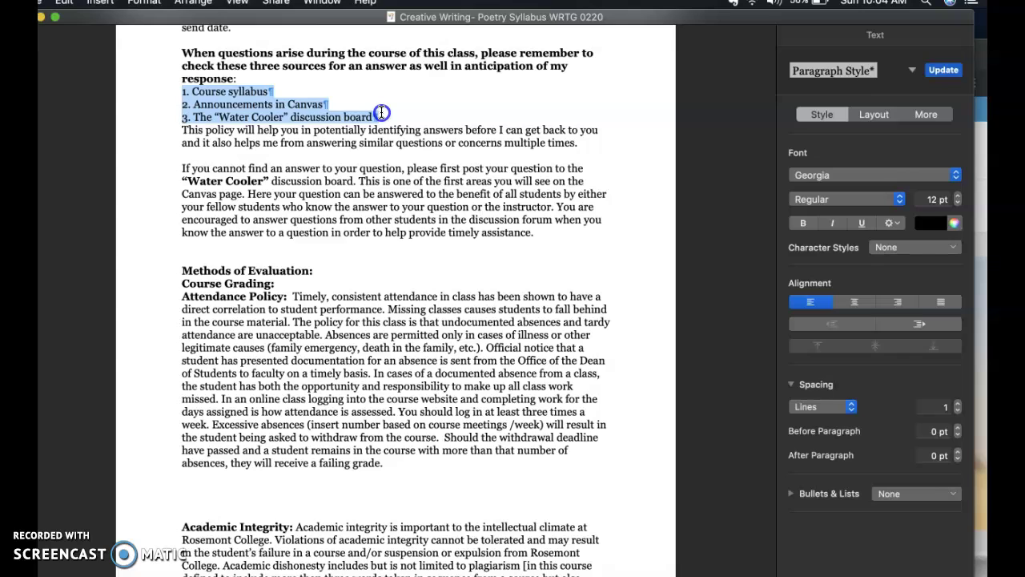
{"action": "left_click", "coordinate": [403, 115]}
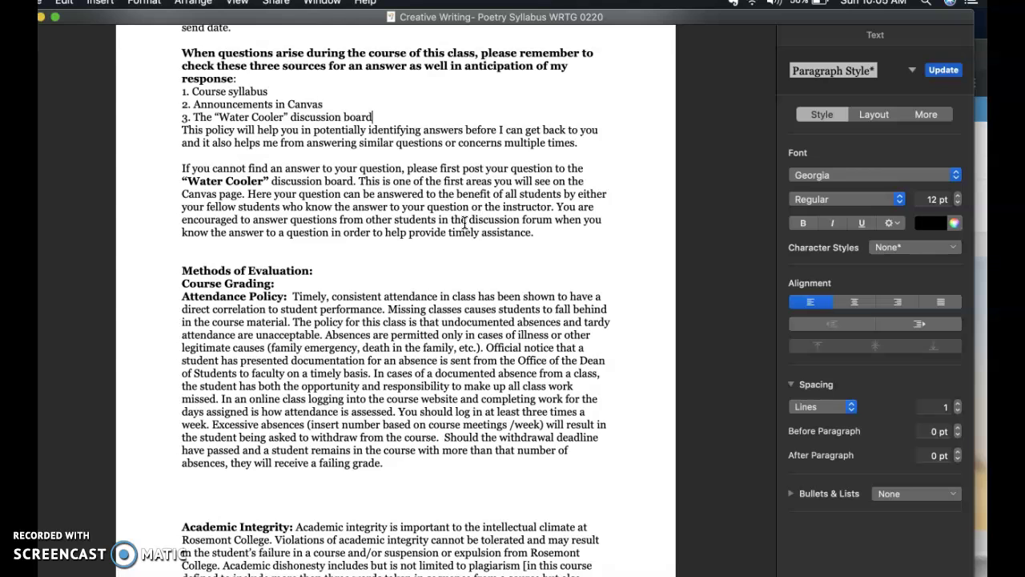
{"action": "scroll", "coordinate": [464, 223], "scroll_direction": "down", "scroll_amount": 5}
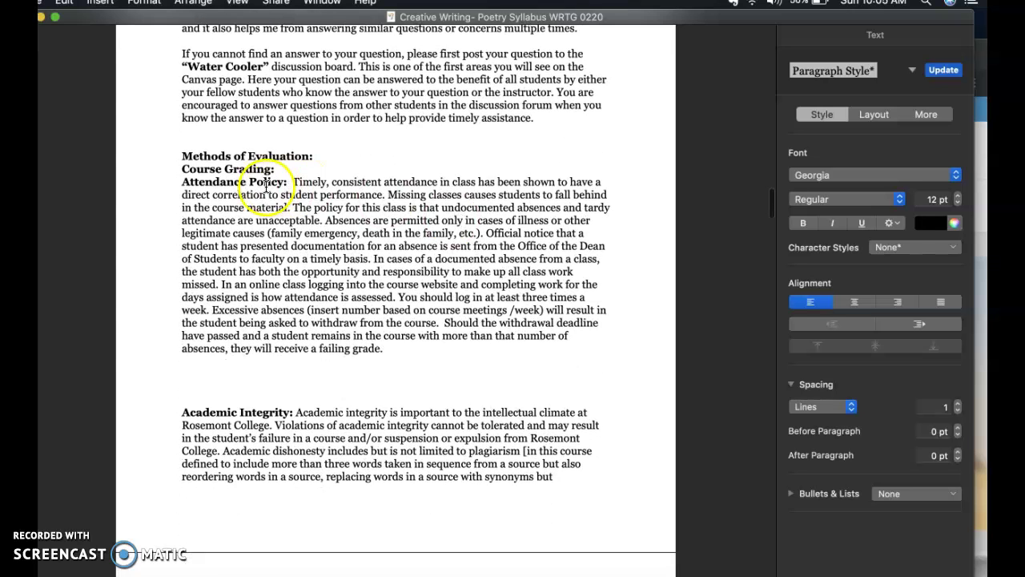
{"action": "left_click_drag", "start_coordinate": [183, 183], "coordinate": [411, 344]}
{"action": "left_click", "coordinate": [412, 344]}
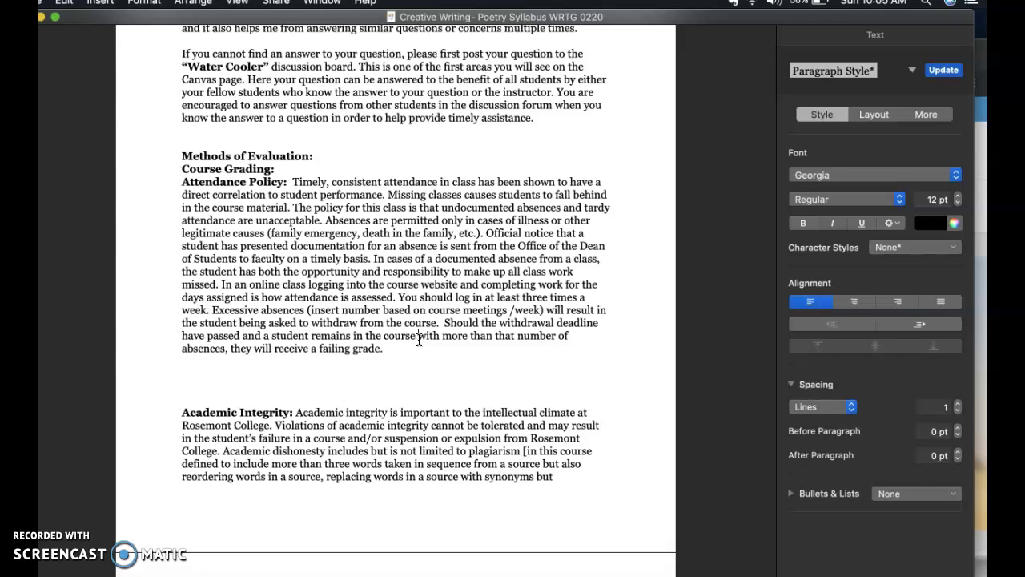
{"action": "left_click", "coordinate": [418, 340]}
{"action": "left_click_drag", "start_coordinate": [399, 298], "coordinate": [408, 309]}
{"action": "left_click", "coordinate": [423, 338]}
- Highlight the Academic Integrity paragraph across the page break, then continue down to Student Support
{"action": "scroll", "coordinate": [466, 381], "scroll_direction": "down", "scroll_amount": 3}
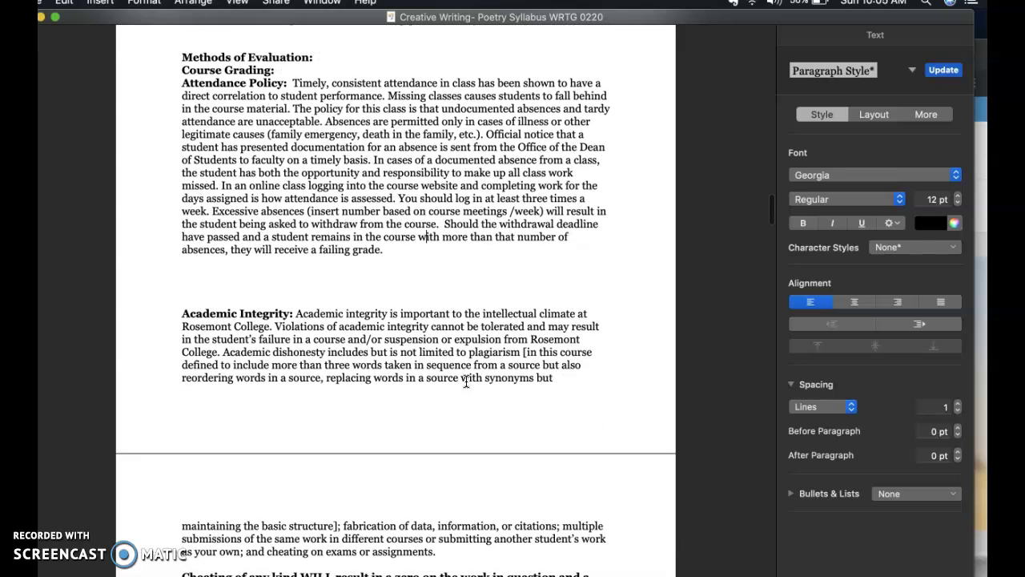
{"action": "scroll", "coordinate": [466, 381], "scroll_direction": "down", "scroll_amount": 1}
{"action": "left_click_drag", "start_coordinate": [170, 268], "coordinate": [384, 377]}
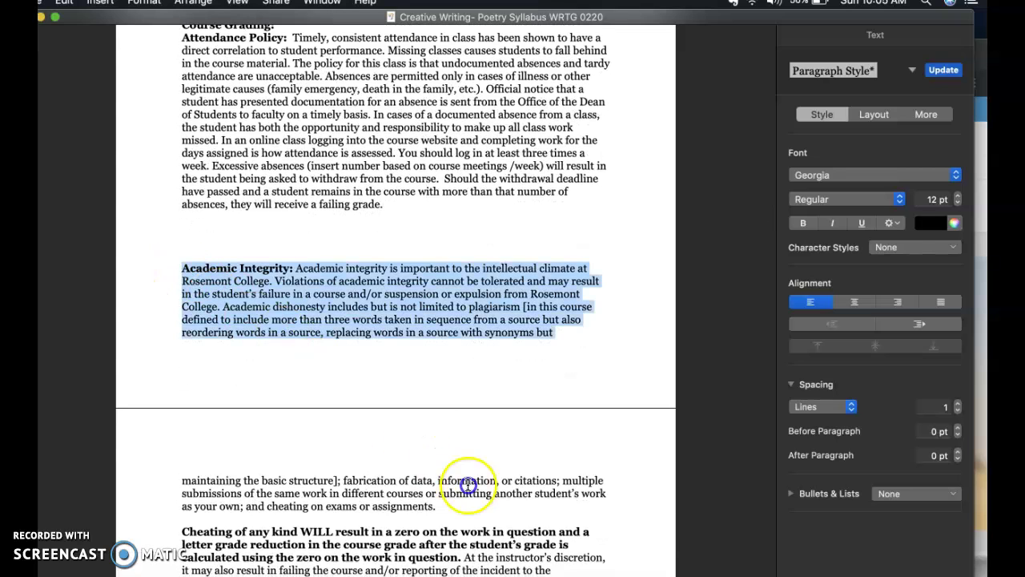
{"action": "left_click_drag", "start_coordinate": [467, 484], "coordinate": [483, 503]}
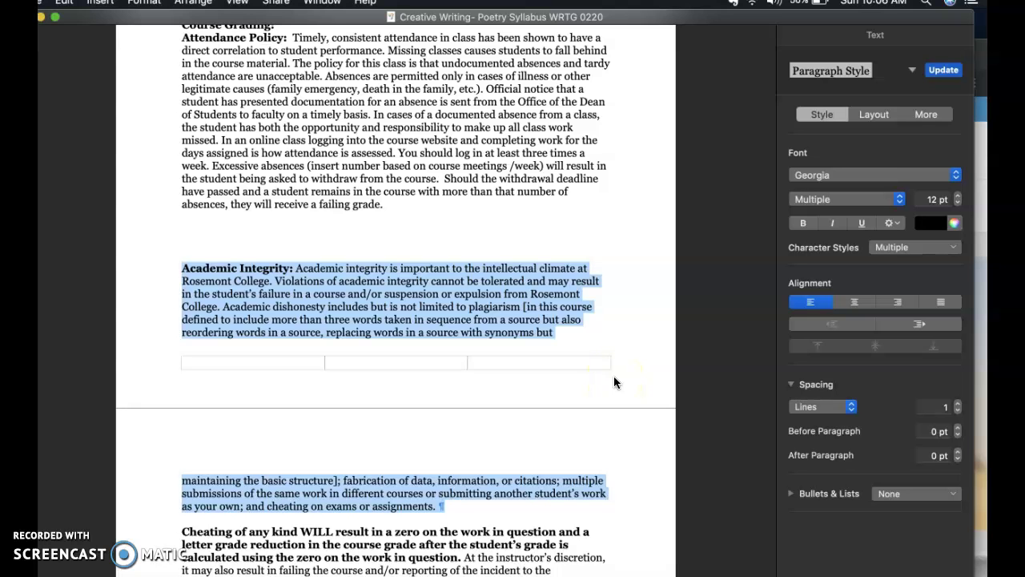
{"action": "scroll", "coordinate": [600, 483], "scroll_direction": "down", "scroll_amount": 5}
{"action": "left_click", "coordinate": [585, 444]}
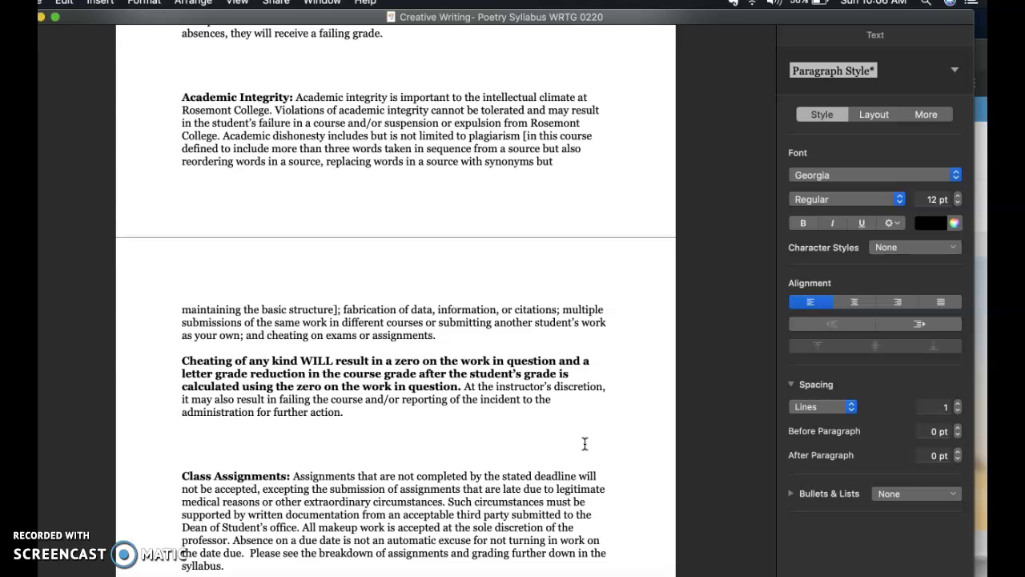
{"action": "scroll", "coordinate": [585, 444], "scroll_direction": "down", "scroll_amount": 10}
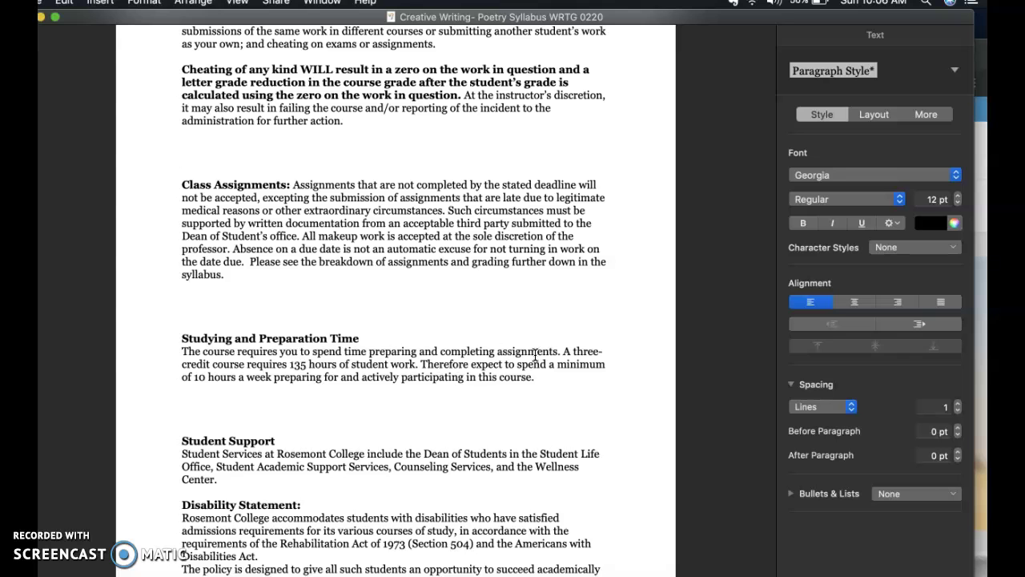
{"action": "scroll", "coordinate": [535, 356], "scroll_direction": "down", "scroll_amount": 2}
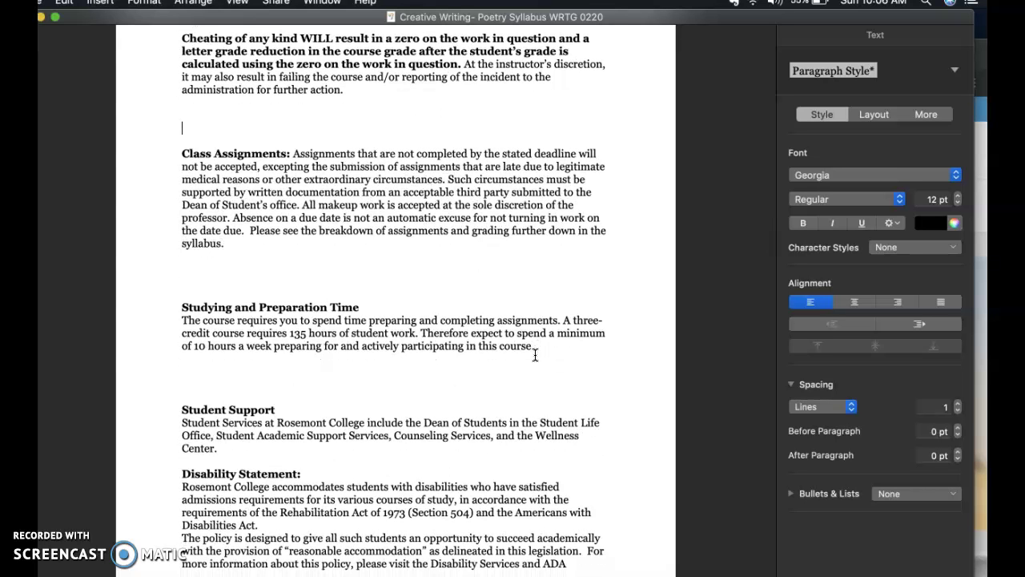
{"action": "mouse_move", "coordinate": [183, 320]}
{"action": "left_mouse_down"}
{"action": "mouse_move", "coordinate": [340, 343]}
{"action": "mouse_move", "coordinate": [389, 362]}
{"action": "left_mouse_up"}
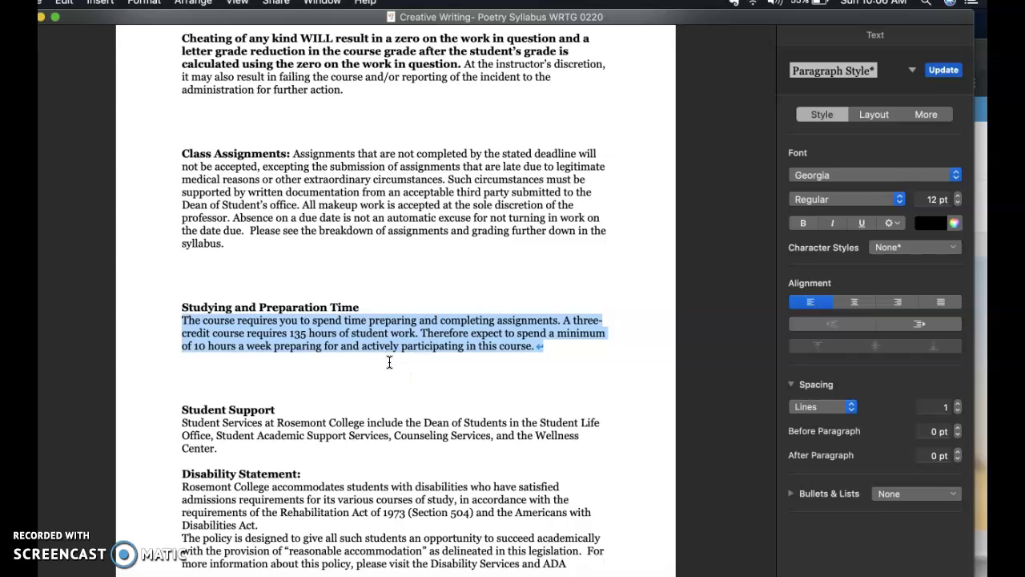
{"action": "left_click", "coordinate": [591, 381]}
{"action": "left_click_drag", "start_coordinate": [591, 380], "coordinate": [622, 403]}
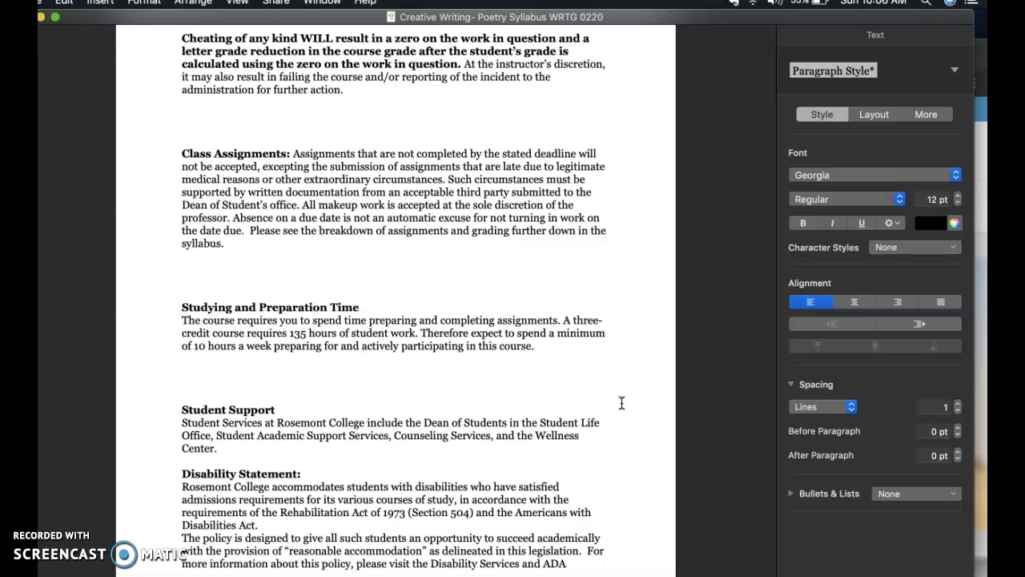
{"action": "scroll", "coordinate": [621, 403], "scroll_direction": "down", "scroll_amount": 5}
{"action": "left_click", "coordinate": [176, 228]}
{"action": "left_click_drag", "start_coordinate": [181, 229], "coordinate": [263, 267]}
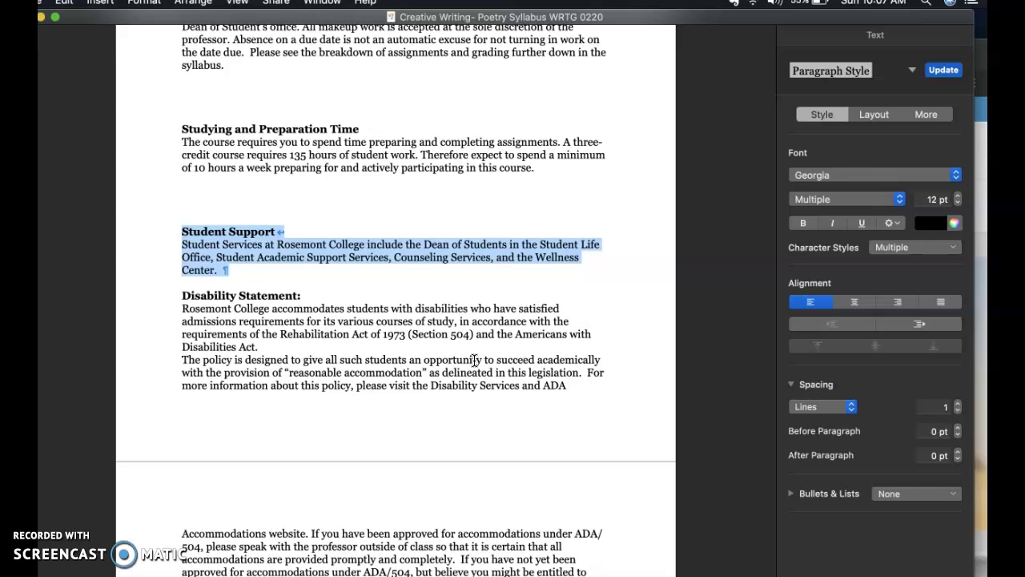
{"action": "left_click", "coordinate": [516, 279]}
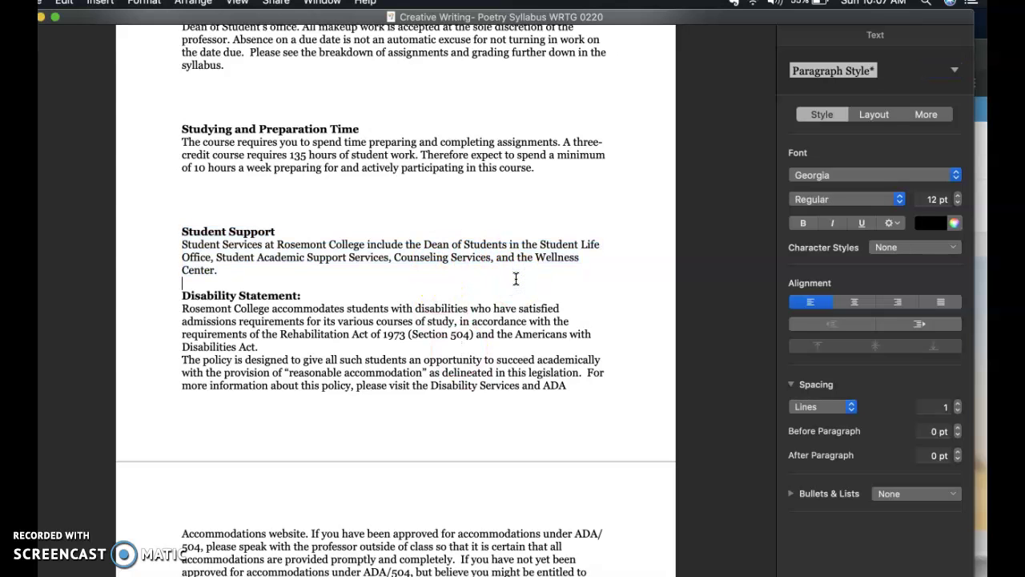
{"action": "scroll", "coordinate": [516, 279], "scroll_direction": "down", "scroll_amount": 3}
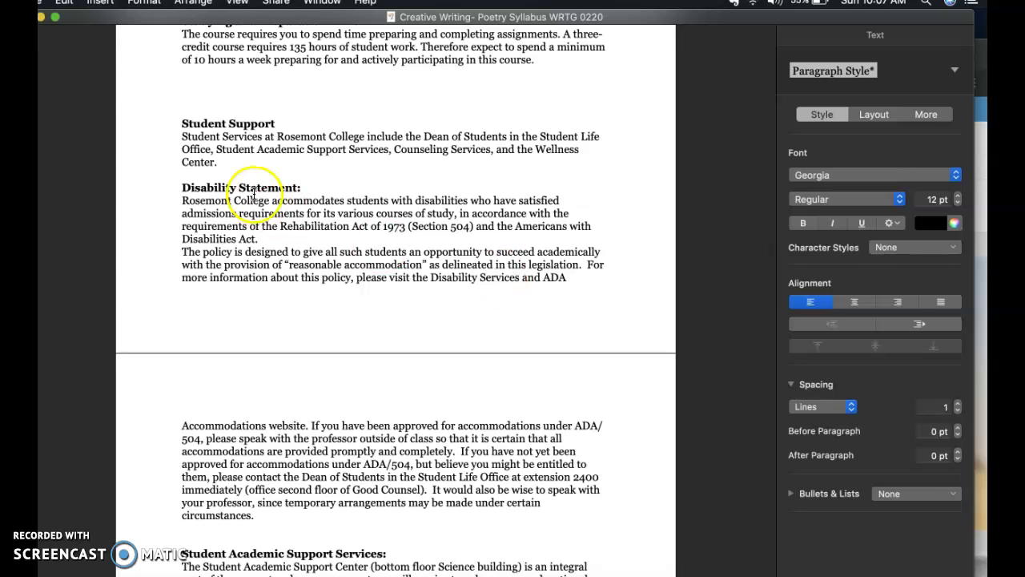
{"action": "left_click_drag", "start_coordinate": [177, 189], "coordinate": [282, 517]}
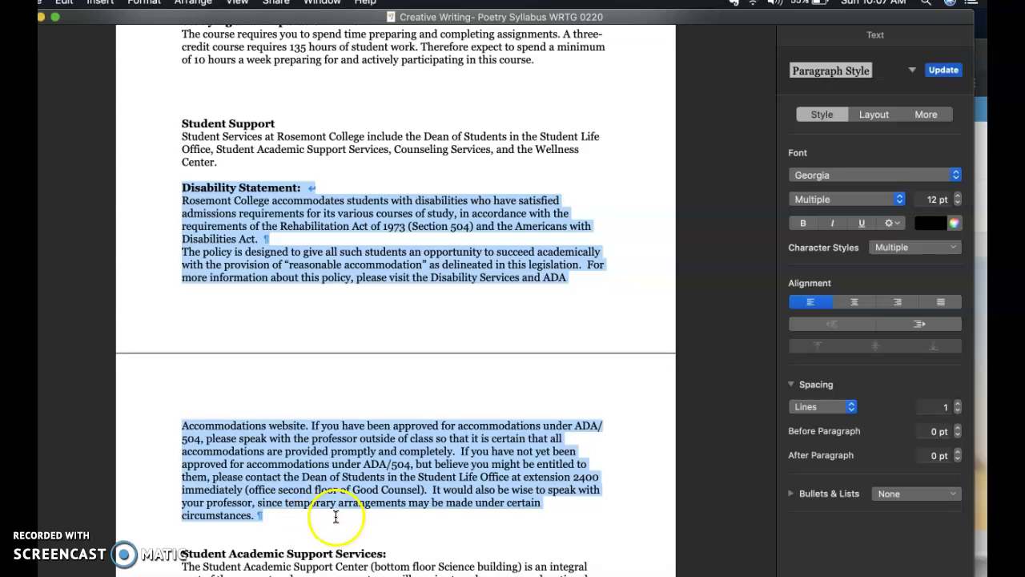
{"action": "scroll", "coordinate": [497, 528], "scroll_direction": "down", "scroll_amount": 1}
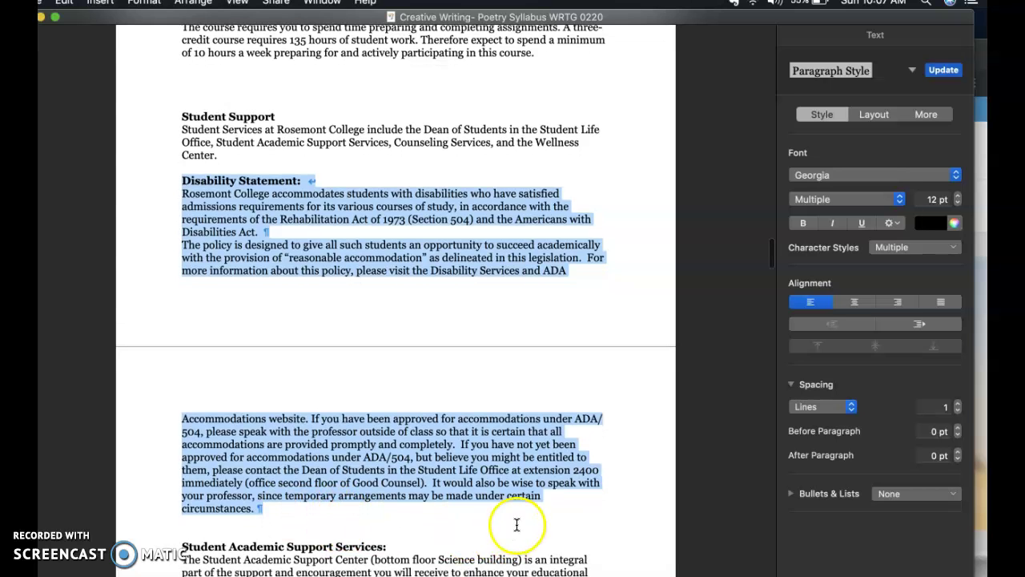
{"action": "left_click", "coordinate": [576, 519]}
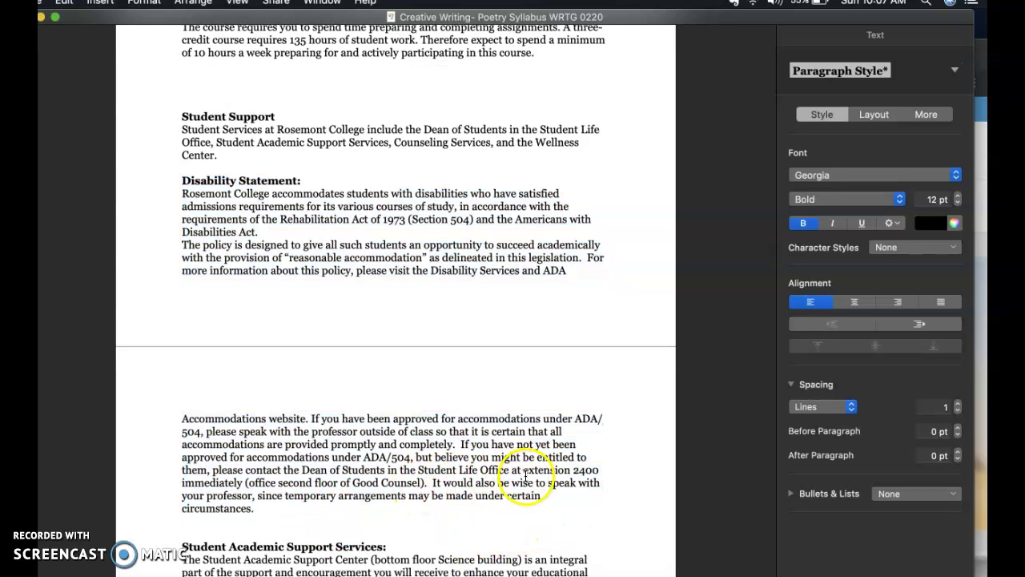
{"action": "scroll", "coordinate": [607, 504], "scroll_direction": "down", "scroll_amount": 1}
{"action": "scroll", "coordinate": [608, 504], "scroll_direction": "down", "scroll_amount": 10}
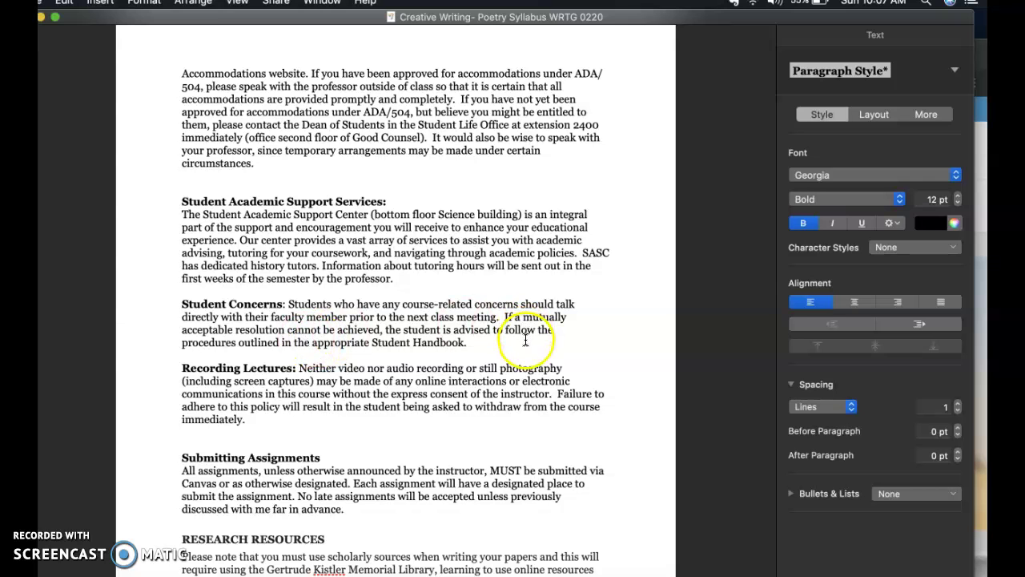
{"action": "scroll", "coordinate": [526, 340], "scroll_direction": "down", "scroll_amount": 2}
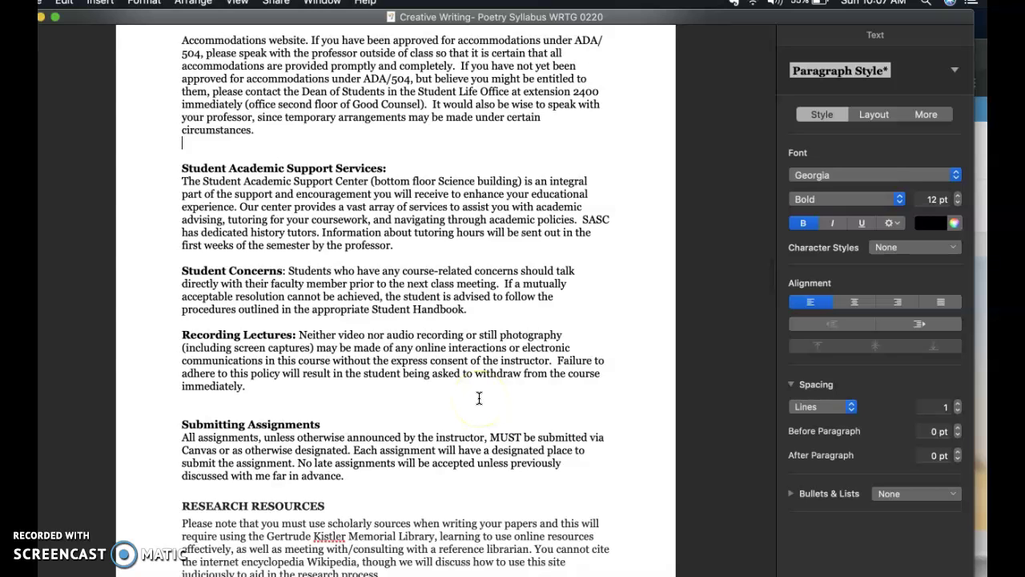
{"action": "scroll", "coordinate": [479, 398], "scroll_direction": "down", "scroll_amount": 5}
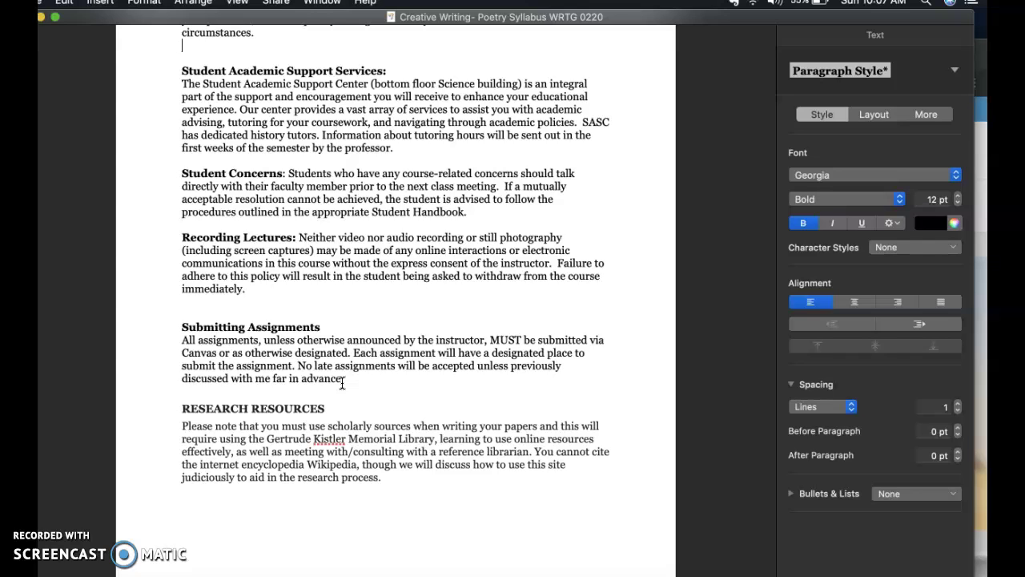
{"action": "left_click_drag", "start_coordinate": [458, 476], "coordinate": [169, 412]}
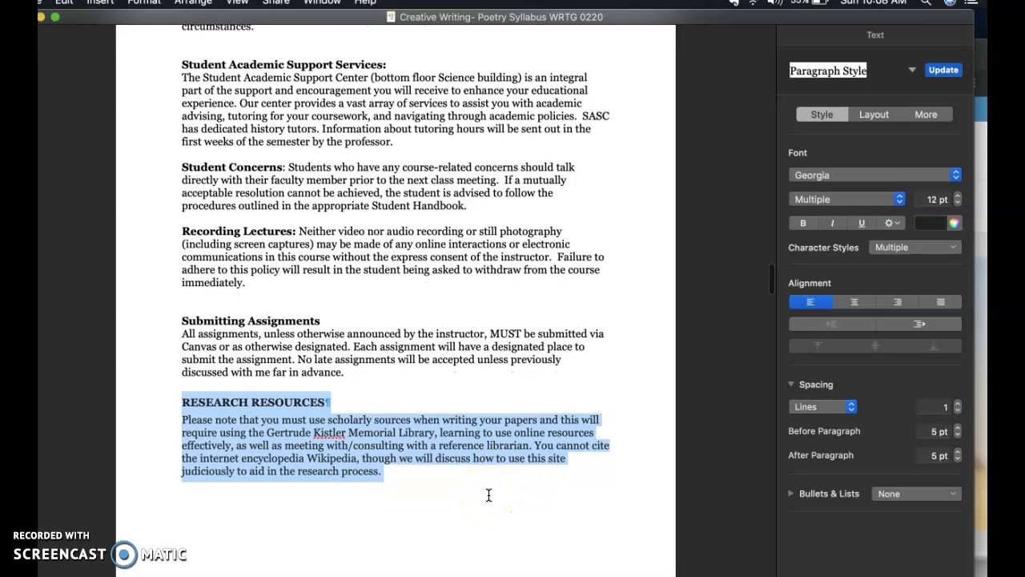
{"action": "left_click", "coordinate": [489, 495]}
{"action": "scroll", "coordinate": [489, 495], "scroll_direction": "down", "scroll_amount": 7}
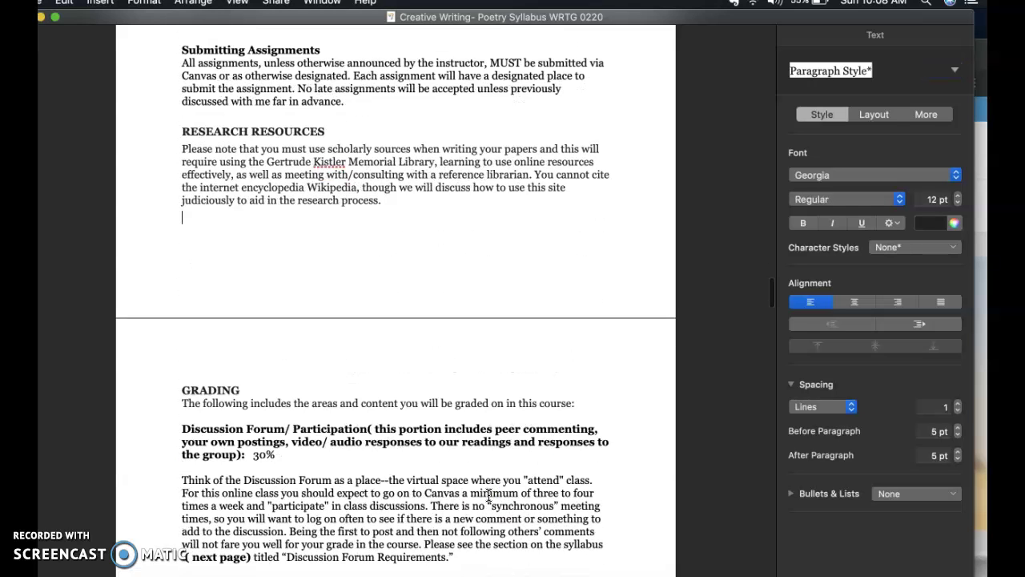
{"action": "scroll", "coordinate": [489, 495], "scroll_direction": "down", "scroll_amount": 7}
{"action": "scroll", "coordinate": [488, 495], "scroll_direction": "up", "scroll_amount": 1}
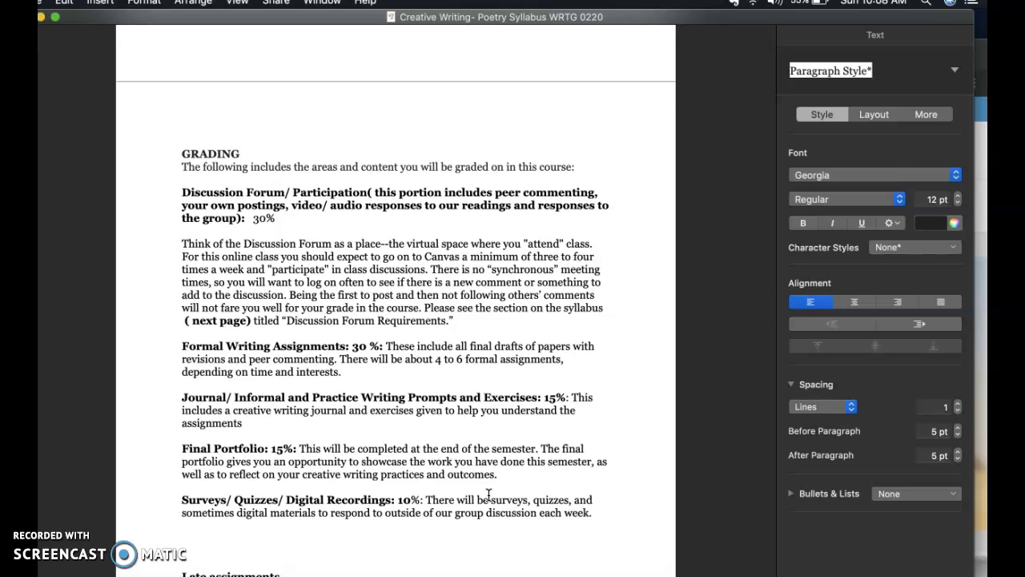
- Highlight the Discussion Forum/ Participation 30% heading, then the 'Please see the section' sentence
{"action": "scroll", "coordinate": [489, 495], "scroll_direction": "up", "scroll_amount": 1}
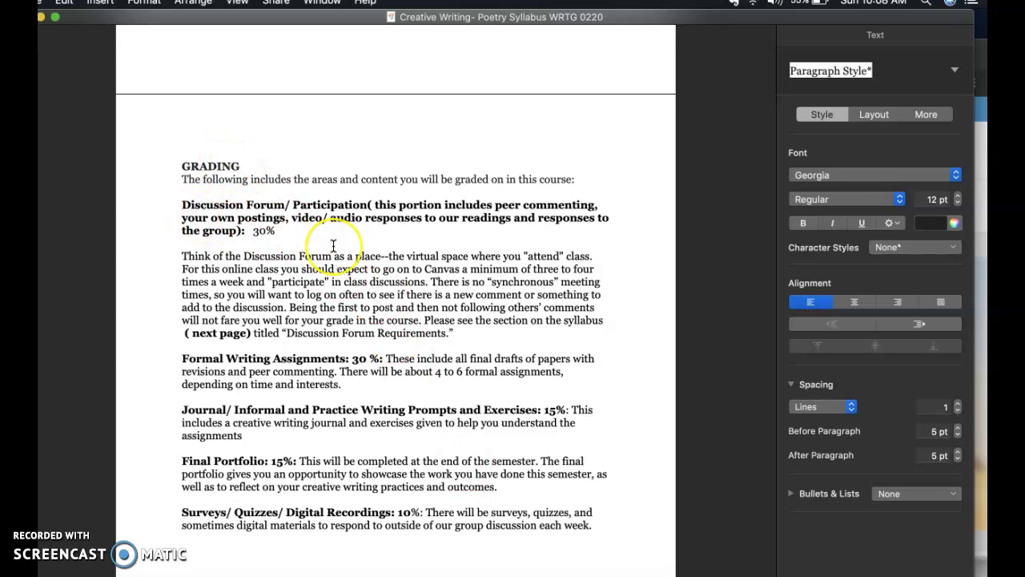
{"action": "left_click_drag", "start_coordinate": [167, 202], "coordinate": [310, 234]}
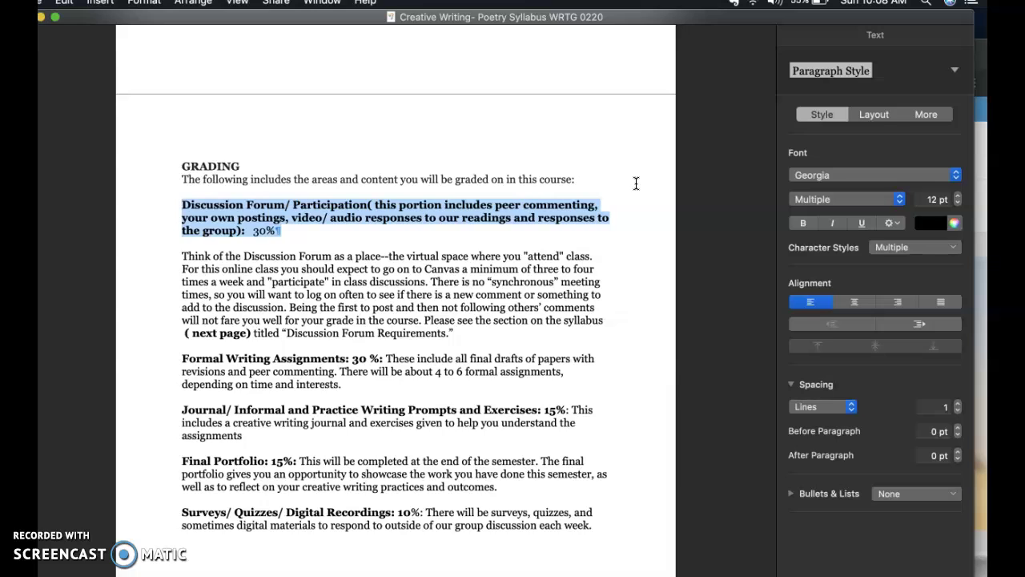
{"action": "left_click", "coordinate": [592, 319]}
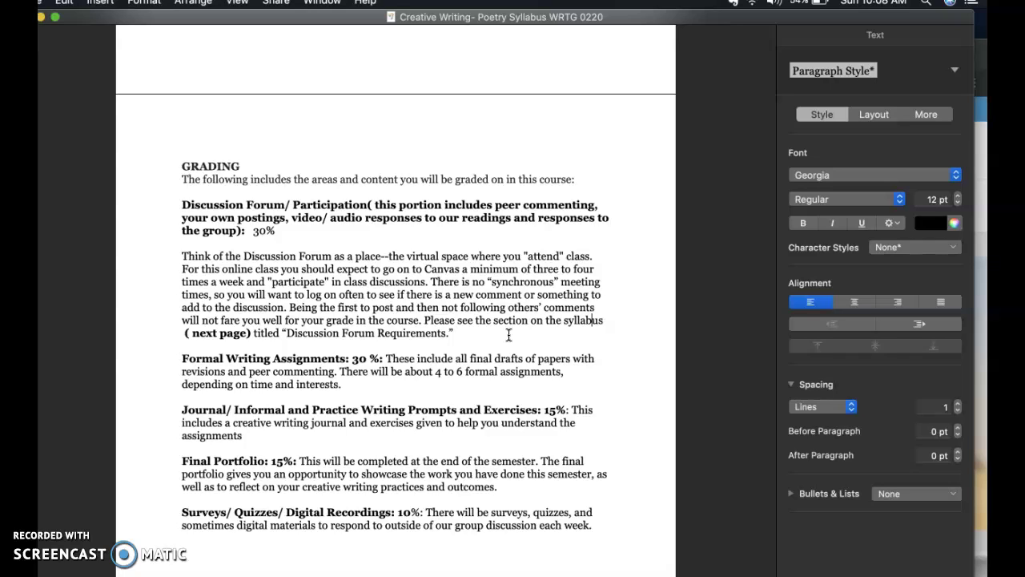
{"action": "left_click", "coordinate": [592, 316]}
{"action": "left_click", "coordinate": [599, 269]}
{"action": "left_click_drag", "start_coordinate": [470, 338], "coordinate": [421, 323]}
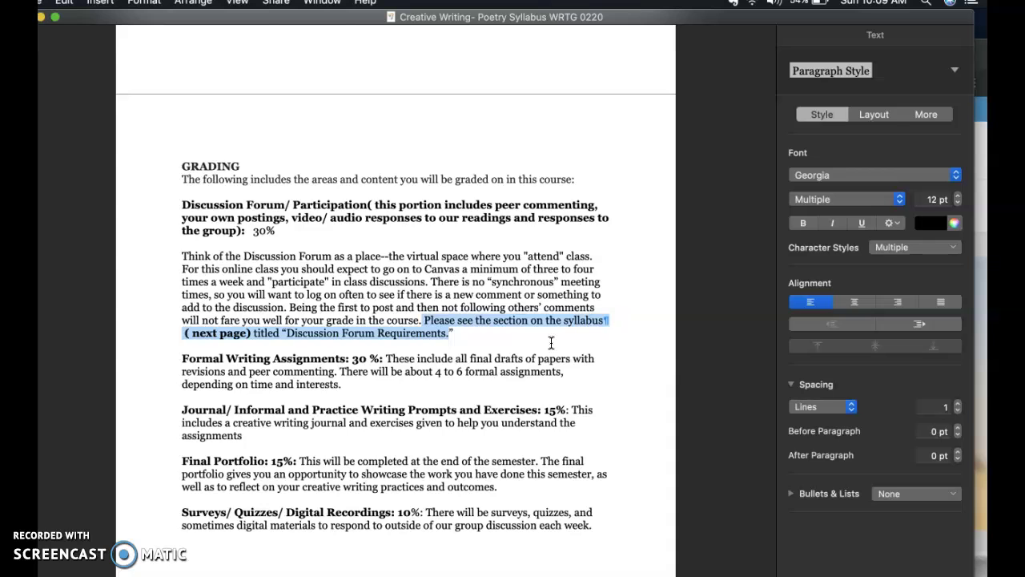
{"action": "left_click", "coordinate": [551, 343]}
{"action": "scroll", "coordinate": [551, 343], "scroll_direction": "down", "scroll_amount": 2}
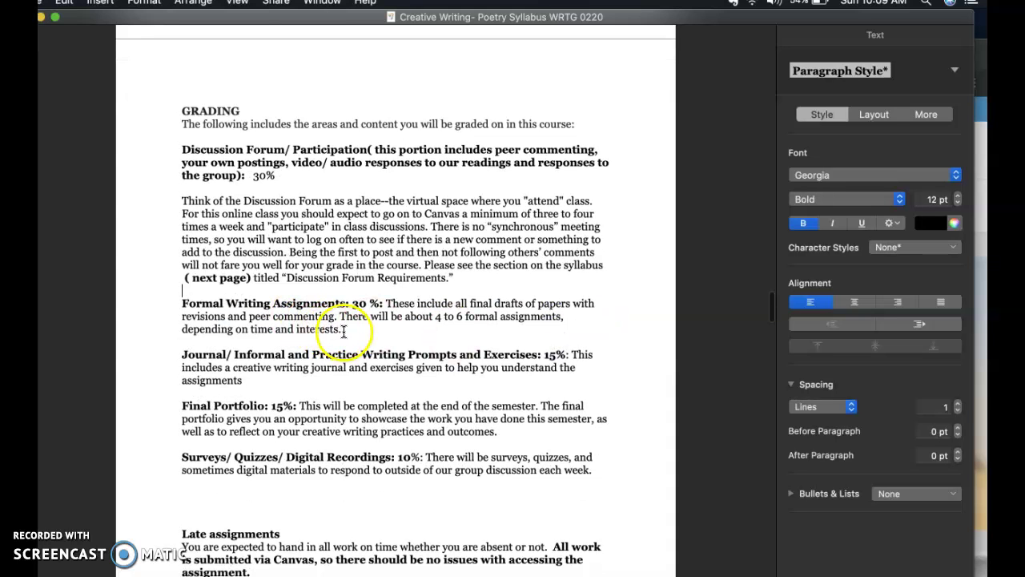
{"action": "left_click_drag", "start_coordinate": [343, 330], "coordinate": [160, 308]}
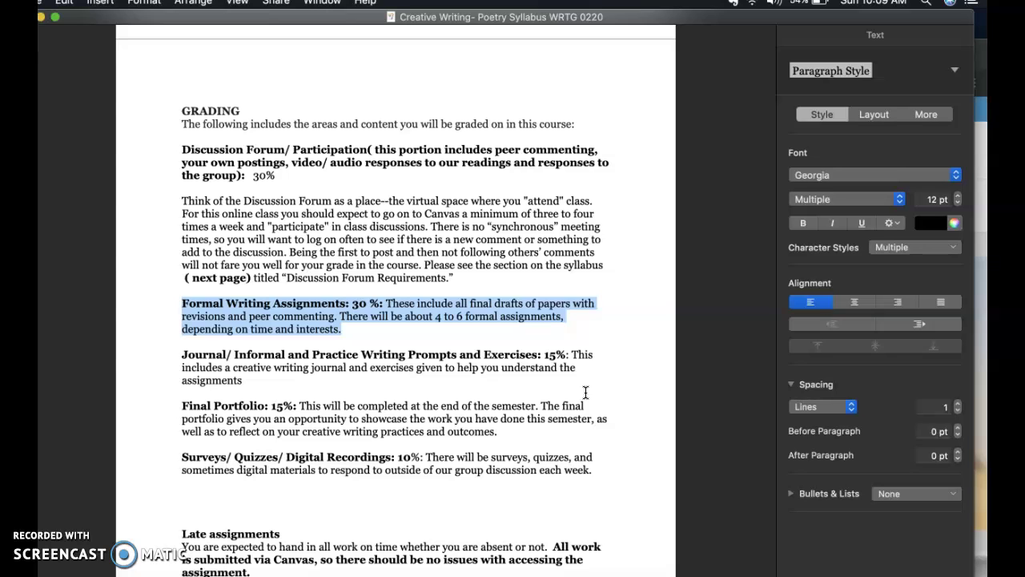
{"action": "left_click_drag", "start_coordinate": [263, 390], "coordinate": [174, 358]}
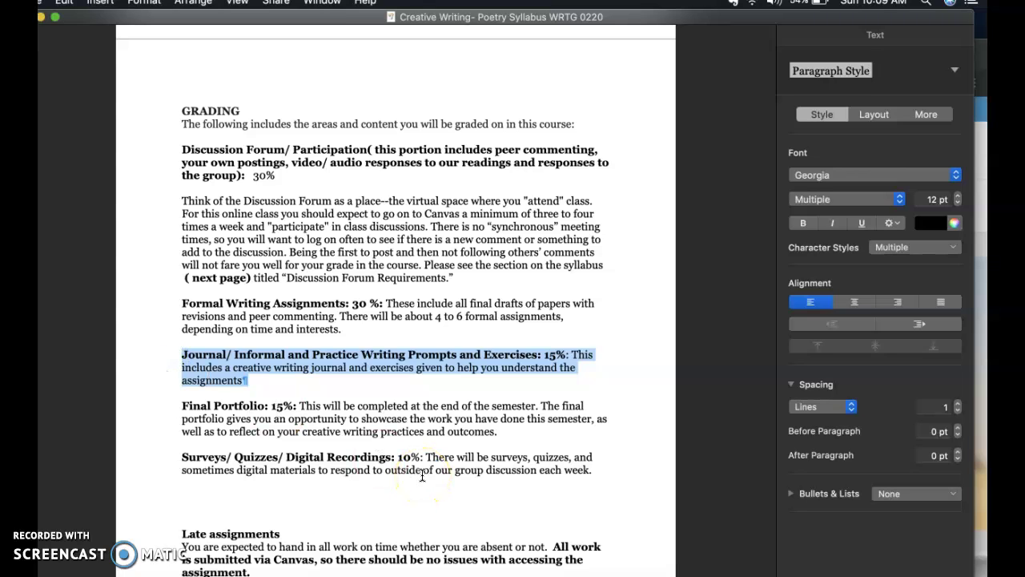
{"action": "left_click", "coordinate": [292, 316]}
{"action": "left_click_drag", "start_coordinate": [227, 303], "coordinate": [308, 304]}
{"action": "left_click", "coordinate": [318, 315]}
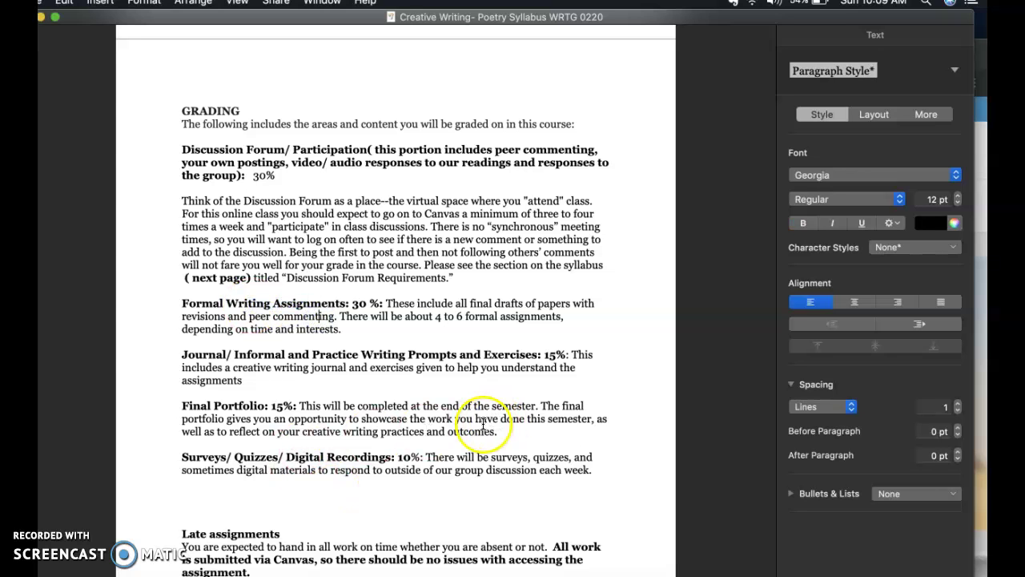
{"action": "left_click_drag", "start_coordinate": [182, 406], "coordinate": [531, 430]}
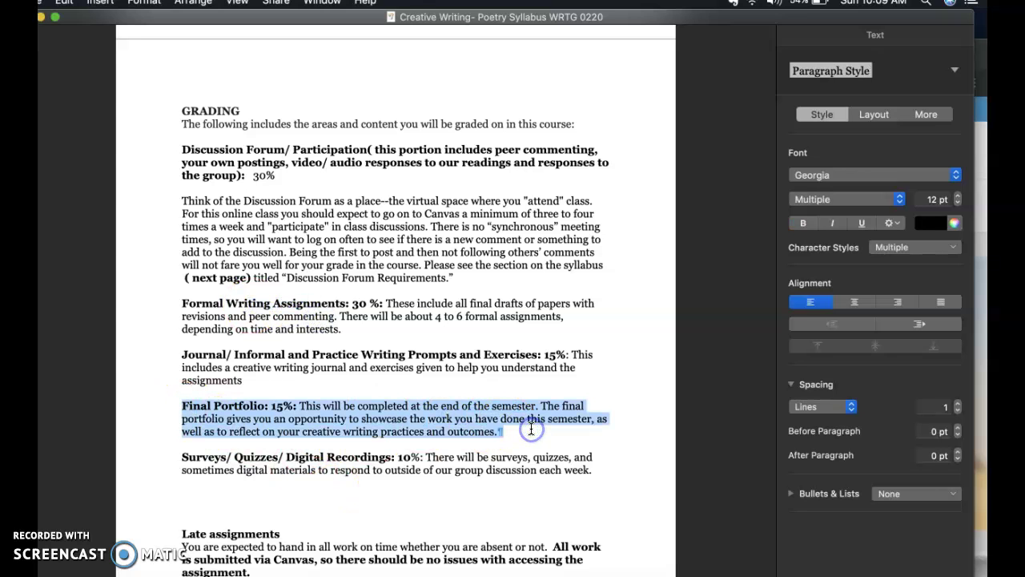
{"action": "left_click", "coordinate": [538, 431]}
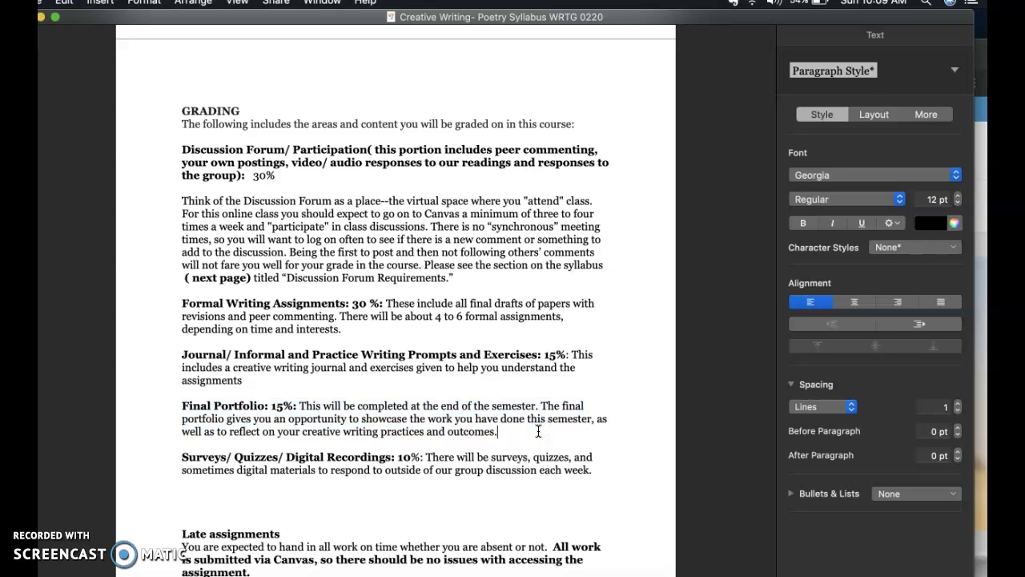
{"action": "left_click_drag", "start_coordinate": [182, 456], "coordinate": [421, 457]}
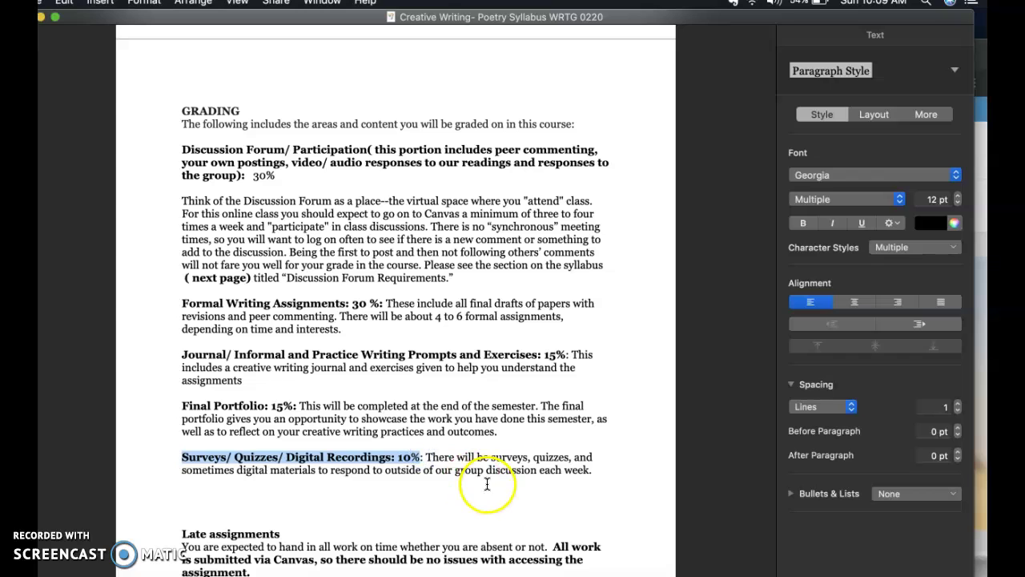
{"action": "left_click", "coordinate": [536, 477]}
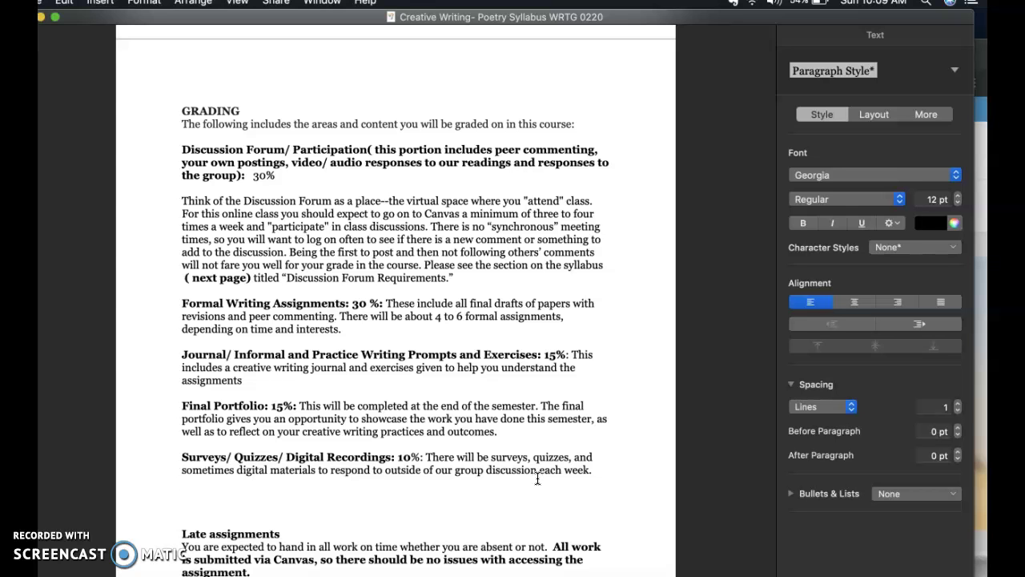
{"action": "scroll", "coordinate": [540, 482], "scroll_direction": "down", "scroll_amount": 5}
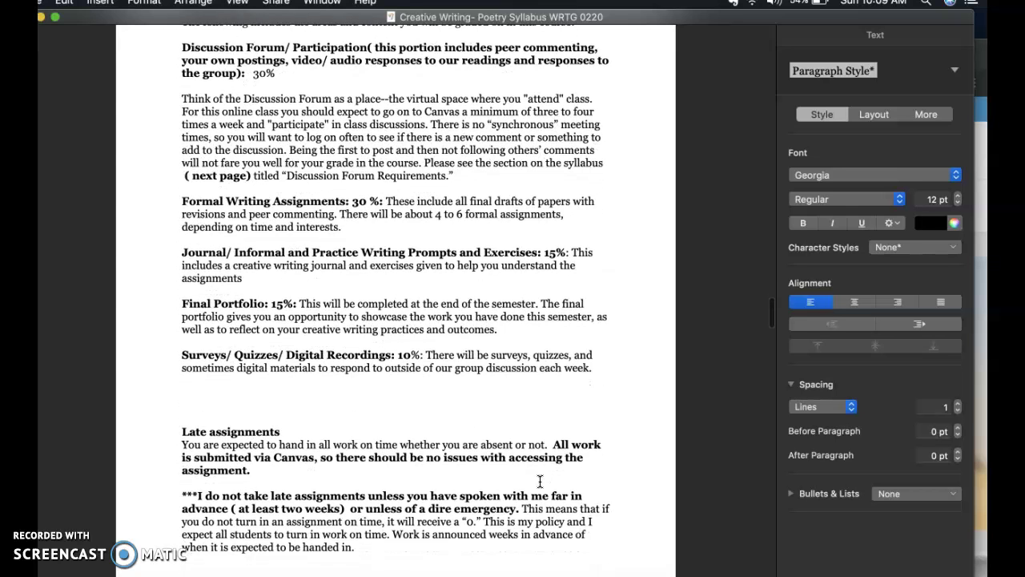